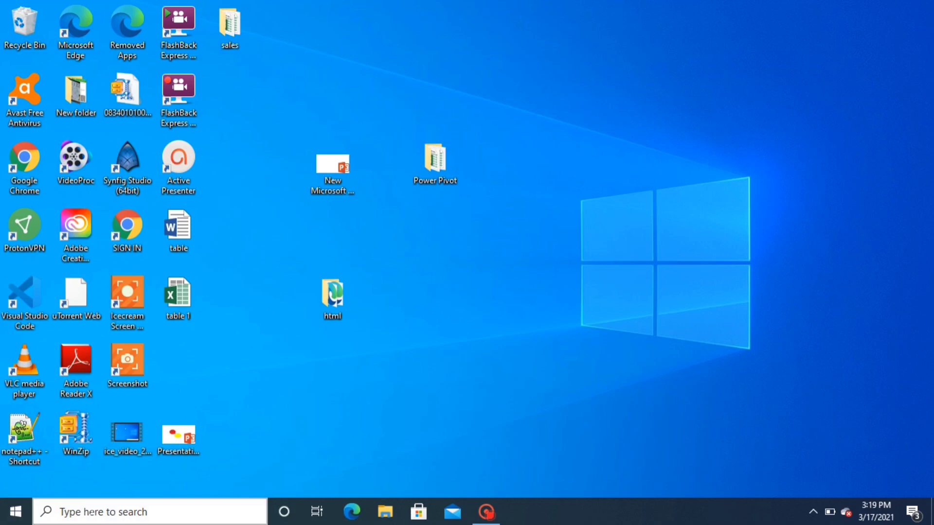
- Launch Excel 2016, dismiss the activation notice and create a blank workbook
{"action": "left_click", "coordinate": [92, 513]}
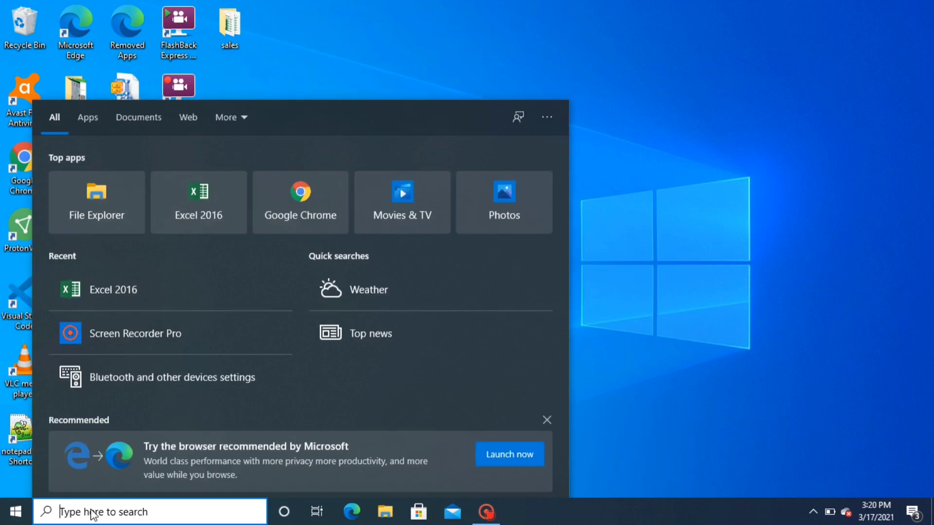
{"action": "type", "text": "exce"}
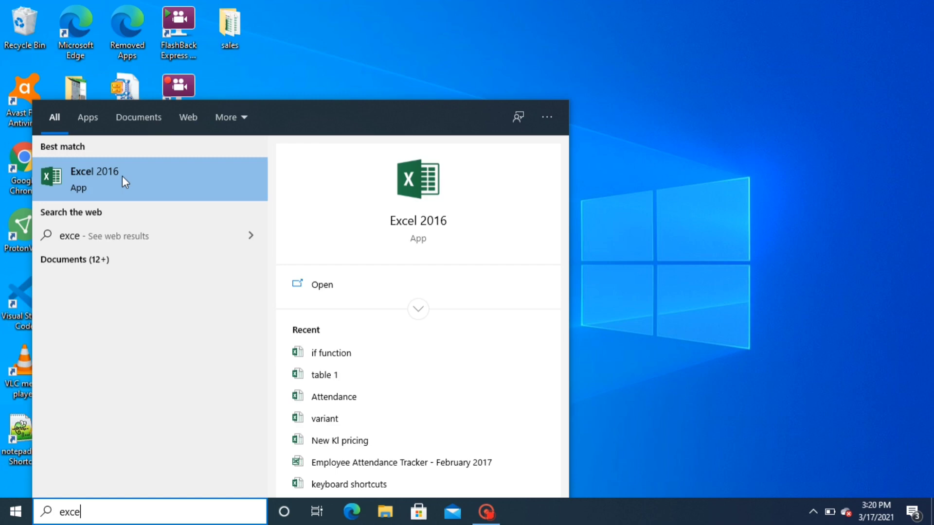
{"action": "left_click", "coordinate": [121, 176]}
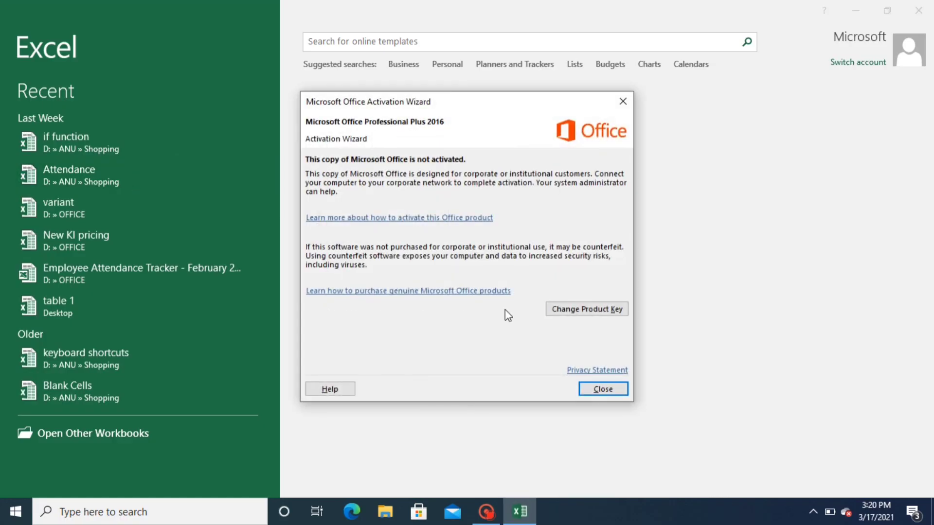
{"action": "left_click", "coordinate": [617, 388]}
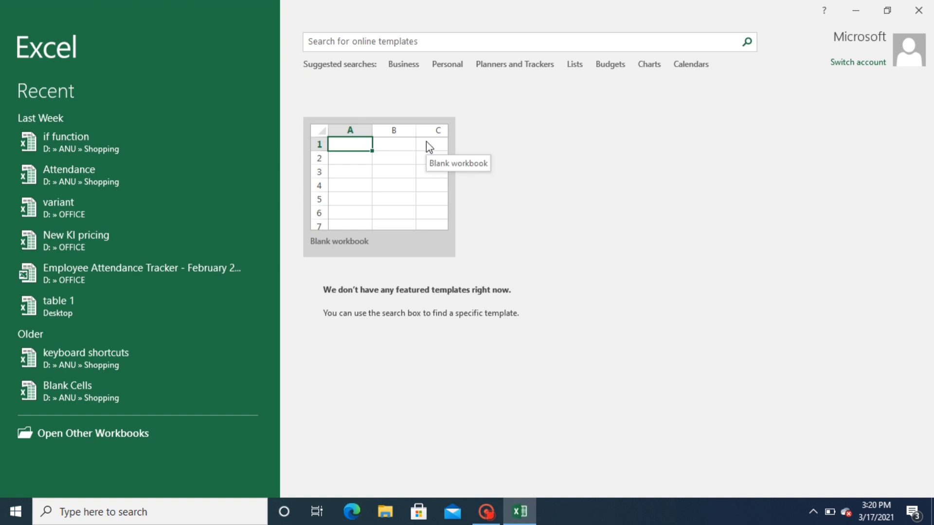
{"action": "left_click", "coordinate": [421, 202]}
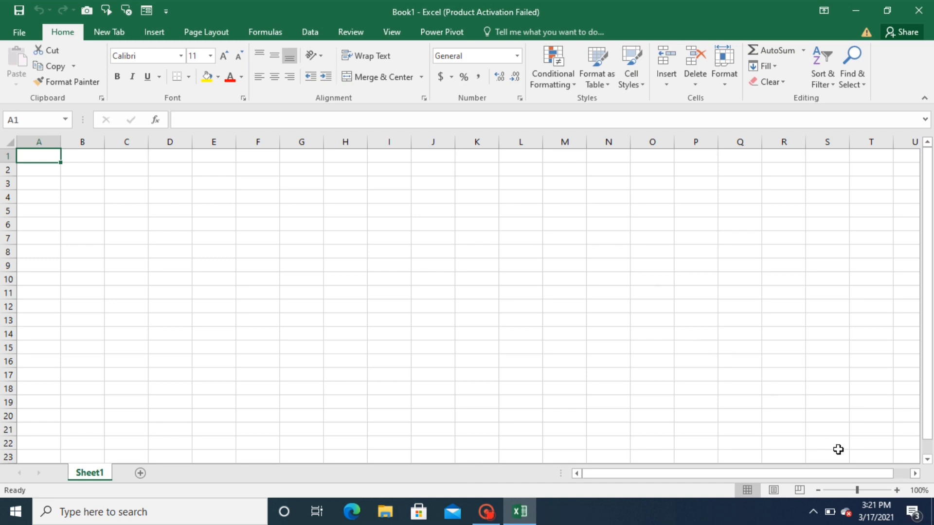
- Zoom the worksheet in to 240%
{"action": "left_click", "coordinate": [898, 492]}
{"action": "left_click", "coordinate": [898, 491]}
{"action": "left_click", "coordinate": [898, 491]}
{"action": "left_click", "coordinate": [898, 492]}
{"action": "double_click", "coordinate": [898, 492]}
{"action": "left_click", "coordinate": [898, 491]}
{"action": "double_click", "coordinate": [898, 491]}
{"action": "left_click", "coordinate": [899, 491]}
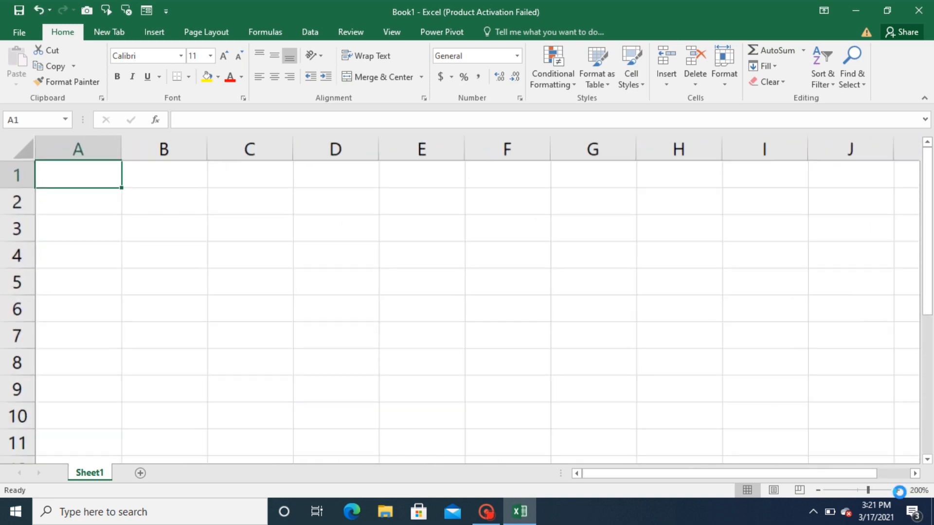
{"action": "double_click", "coordinate": [898, 491]}
{"action": "double_click", "coordinate": [899, 491]}
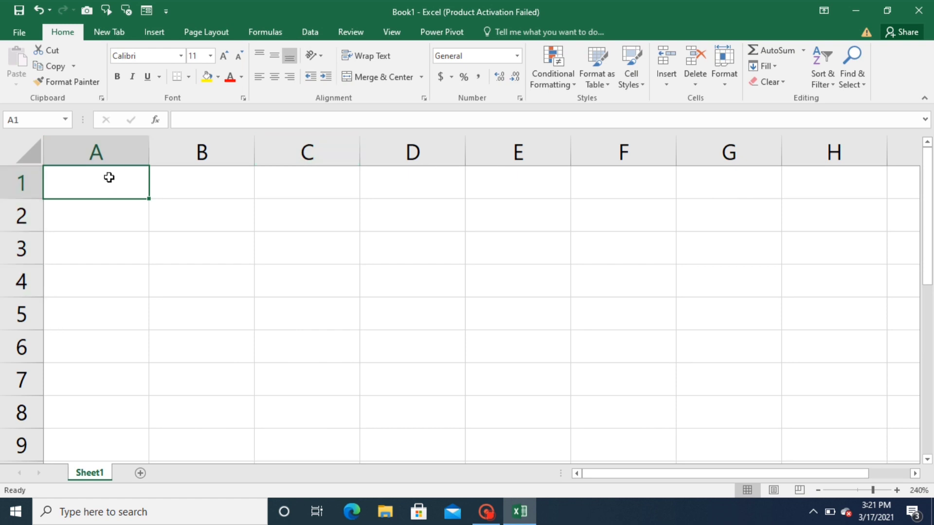
- Select columns A, B and C one after another, then go from cell C1 to the last column and back to the first
{"action": "left_click", "coordinate": [112, 146]}
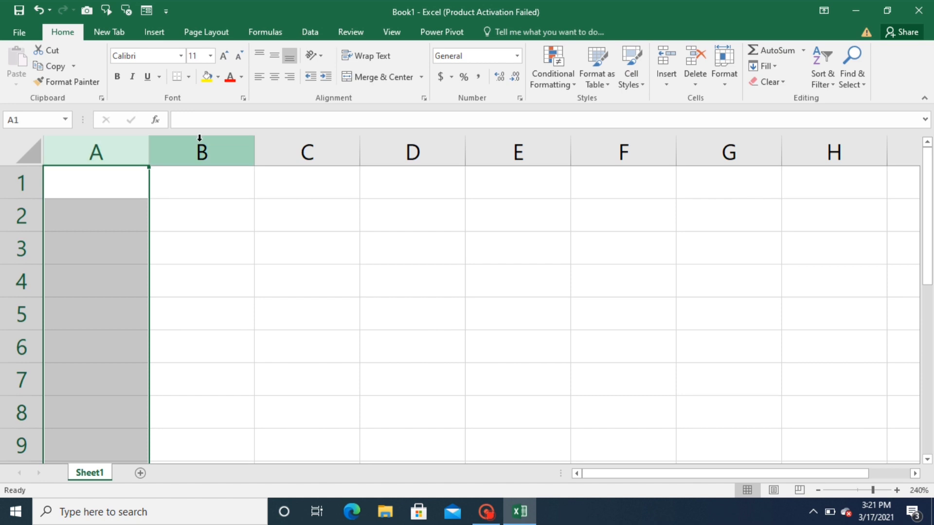
{"action": "left_click", "coordinate": [200, 138]}
{"action": "left_click", "coordinate": [317, 144]}
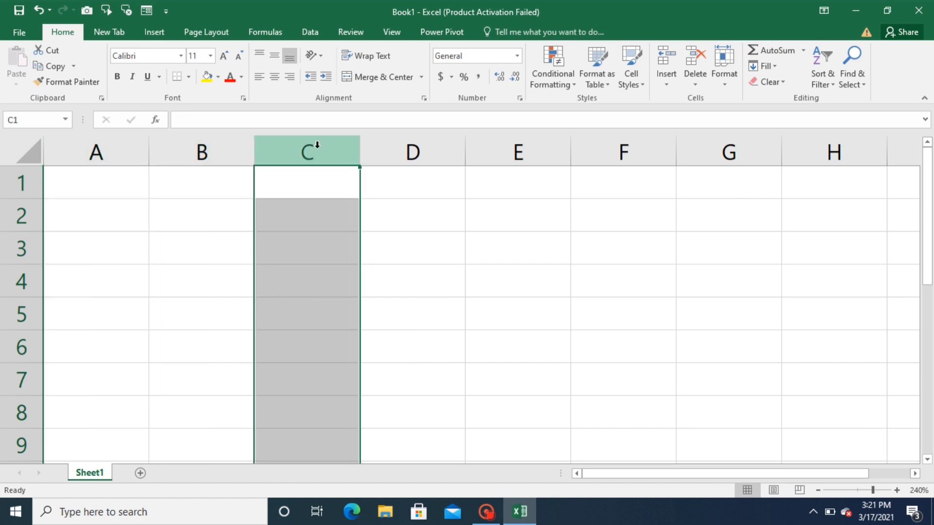
{"action": "left_click", "coordinate": [328, 187]}
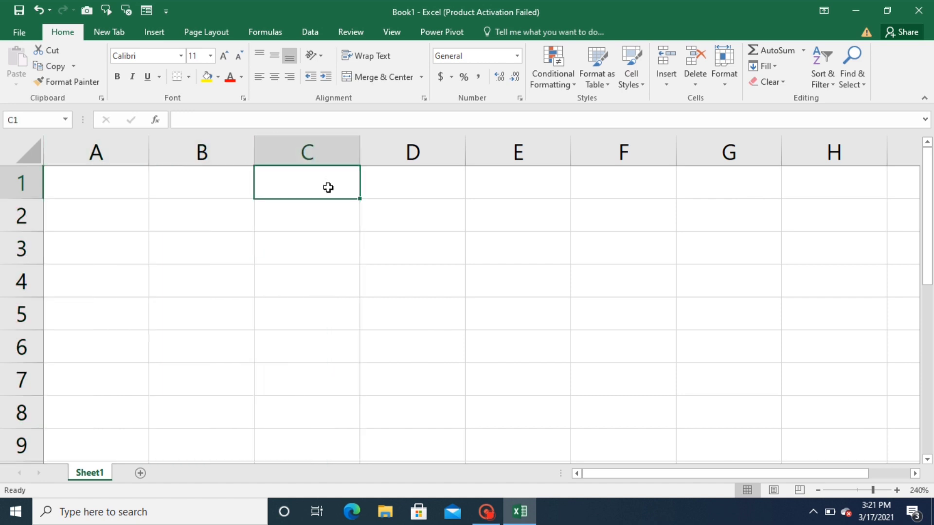
{"action": "key", "text": "ctrl+Right"}
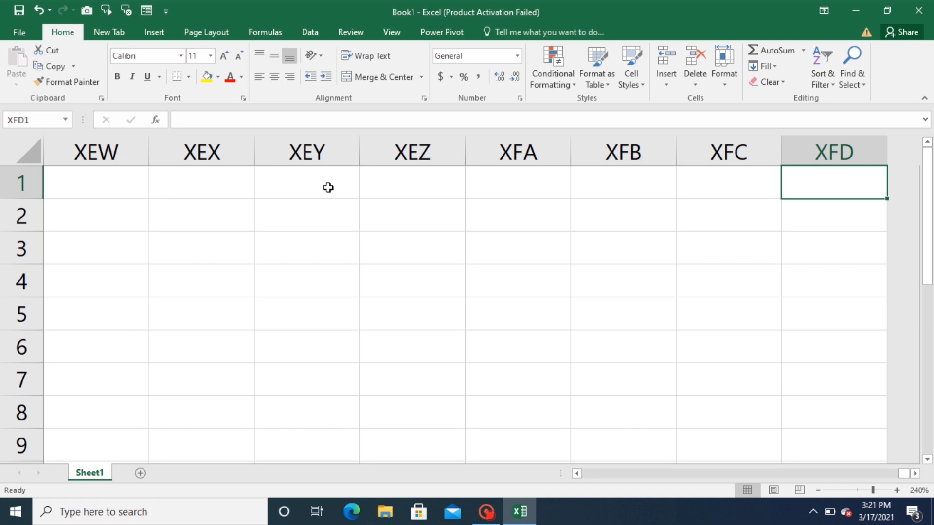
{"action": "key", "text": "ctrl+Left"}
- Walk along row 1 past column Z to BB to examine the column lettering, then visit the last column and return to A1
{"action": "key", "text": "Right"}
{"action": "key", "text": "Right"}
{"action": "key", "text": "Right"}
{"action": "key", "text": "Right"}
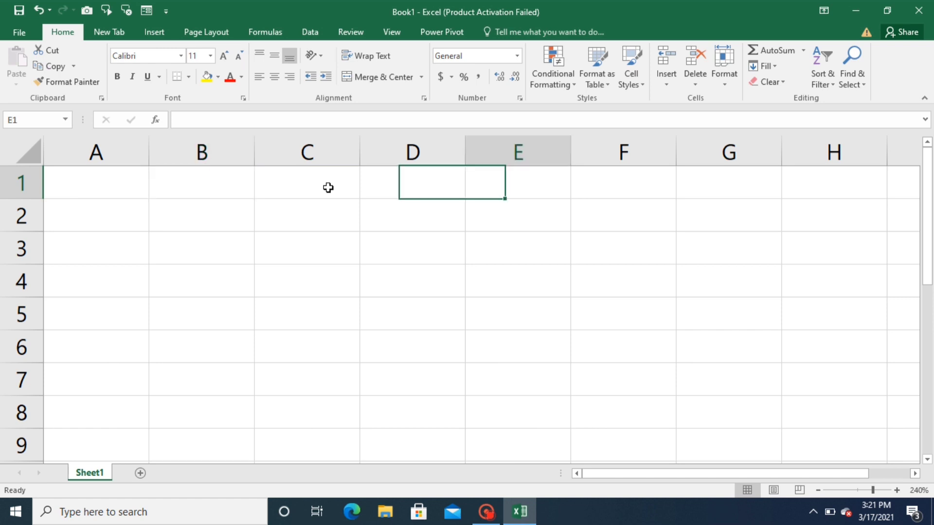
{"action": "key", "text": "Right"}
{"action": "key", "text": "Right"}
{"action": "key", "text": "Right"}
{"action": "key", "text": "Right"}
{"action": "key", "text": "Right"}
{"action": "key", "text": "Right"}
{"action": "key", "text": "Right"}
{"action": "key", "text": "Right"}
{"action": "key", "text": "Right"}
{"action": "key", "text": "Right"}
{"action": "key", "text": "Right"}
{"action": "key", "text": "Right"}
{"action": "key", "text": "Right"}
{"action": "key", "text": "Right"}
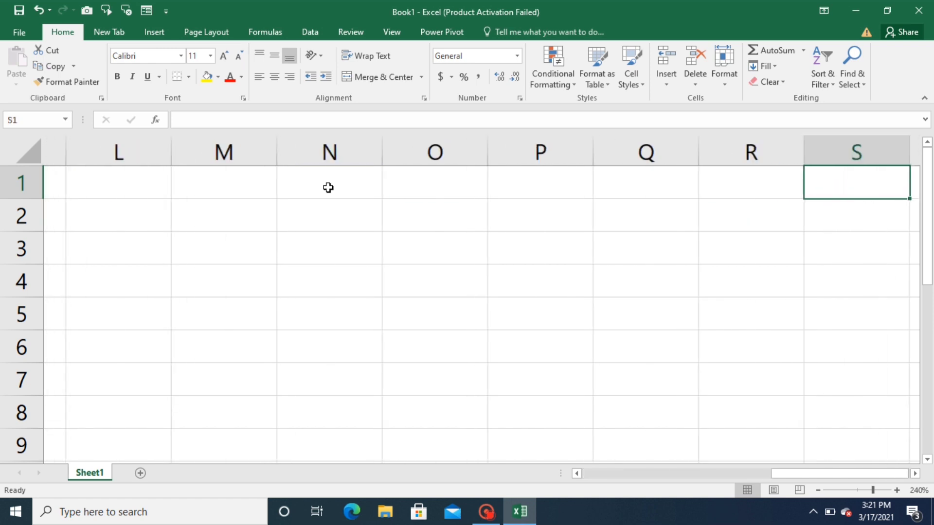
{"action": "key", "text": "Right"}
{"action": "key", "text": "Right"}
{"action": "key", "text": "Right"}
{"action": "key", "text": "Right"}
{"action": "key", "text": "Right"}
{"action": "key", "text": "Right"}
{"action": "key", "text": "Right"}
{"action": "key", "text": "Right"}
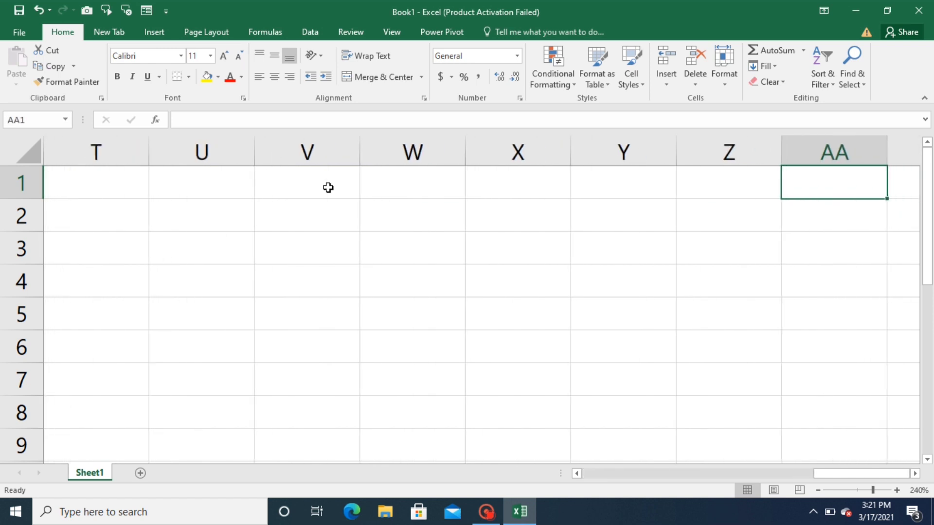
{"action": "key", "text": "Right"}
{"action": "key", "text": "Right"}
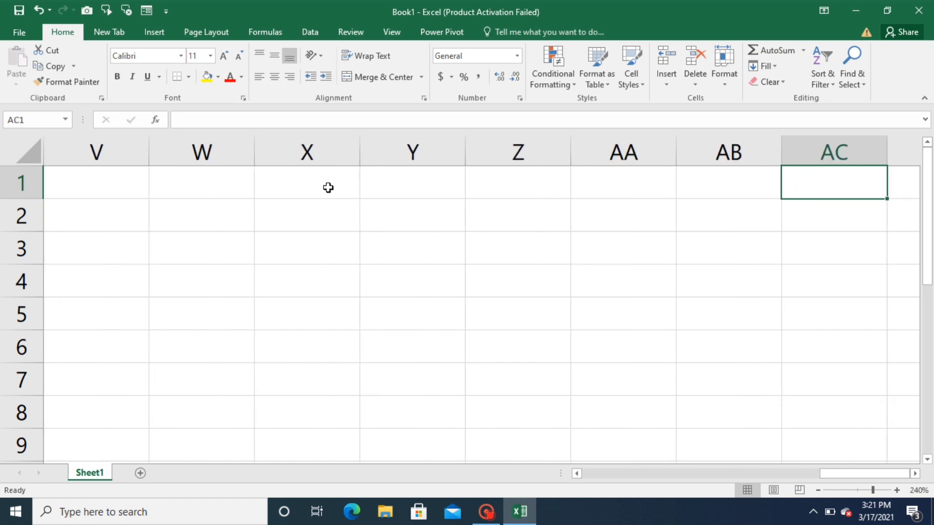
{"action": "key", "text": "Right"}
{"action": "key", "text": "Right"}
{"action": "key", "text": "Right"}
{"action": "key", "text": "Right"}
{"action": "key", "text": "Right"}
{"action": "key", "text": "Right"}
{"action": "key", "text": "Right"}
{"action": "key", "text": "Right"}
{"action": "key", "text": "Right"}
{"action": "key", "text": "Right"}
{"action": "key", "text": "Right"}
{"action": "key", "text": "Right"}
{"action": "key", "text": "Right"}
{"action": "key", "text": "Right"}
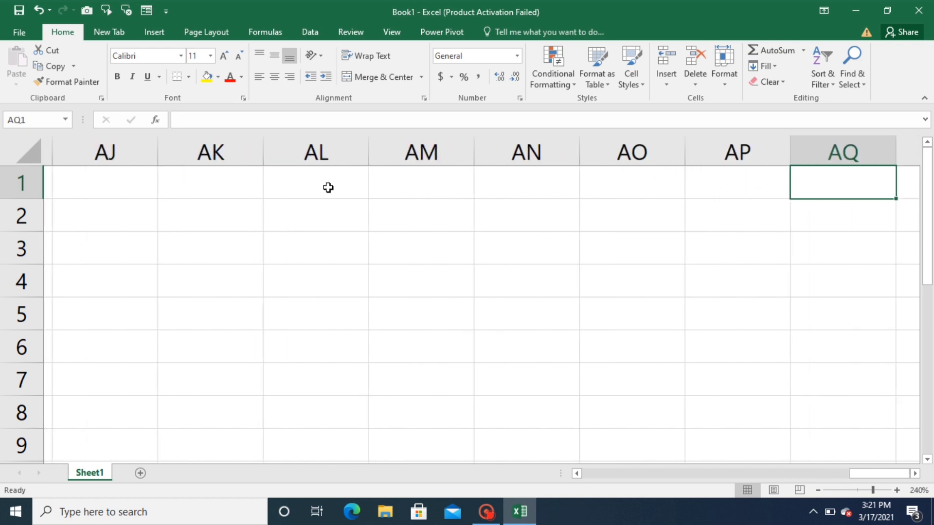
{"action": "key", "text": "Right"}
{"action": "key", "text": "Right"}
{"action": "key", "text": "Right"}
{"action": "key", "text": "Right"}
{"action": "key", "text": "Right"}
{"action": "key", "text": "Right"}
{"action": "key", "text": "Right"}
{"action": "key", "text": "Right"}
{"action": "key", "text": "Right"}
{"action": "key", "text": "Right"}
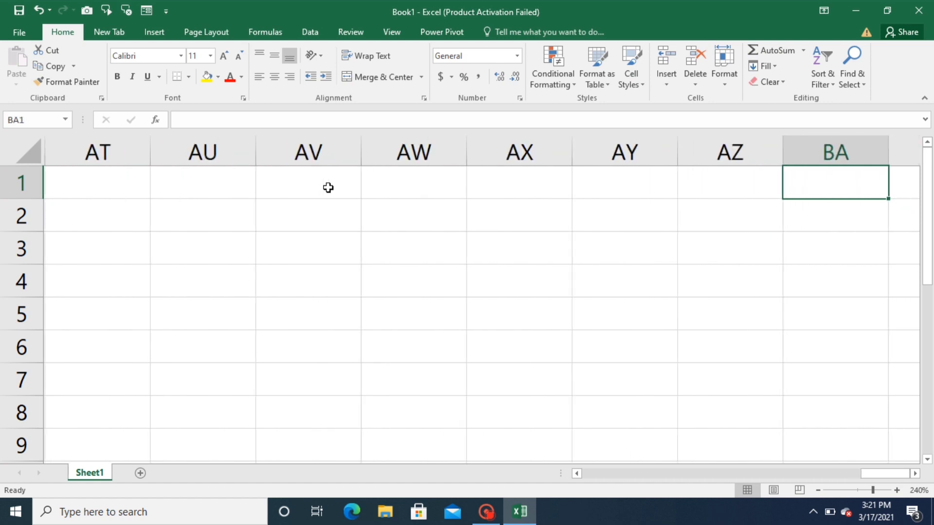
{"action": "key", "text": "Right"}
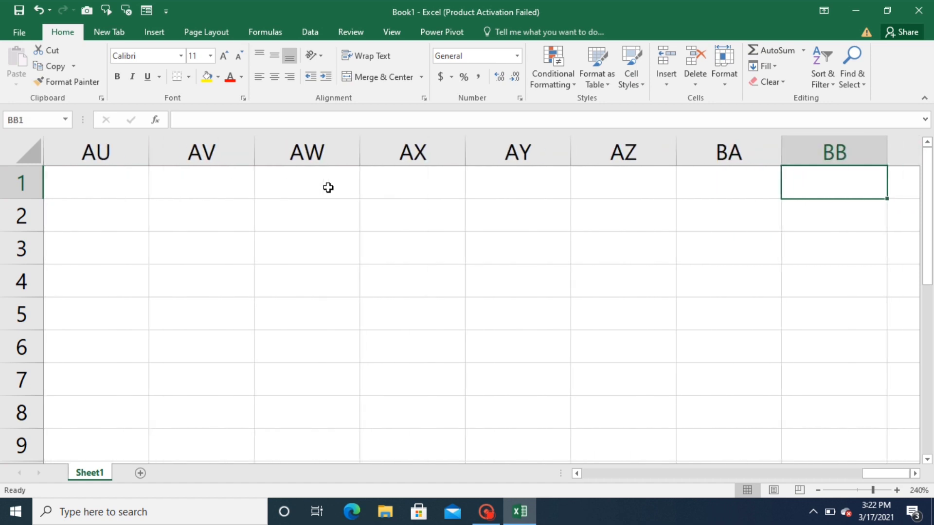
{"action": "key", "text": "ctrl+Right"}
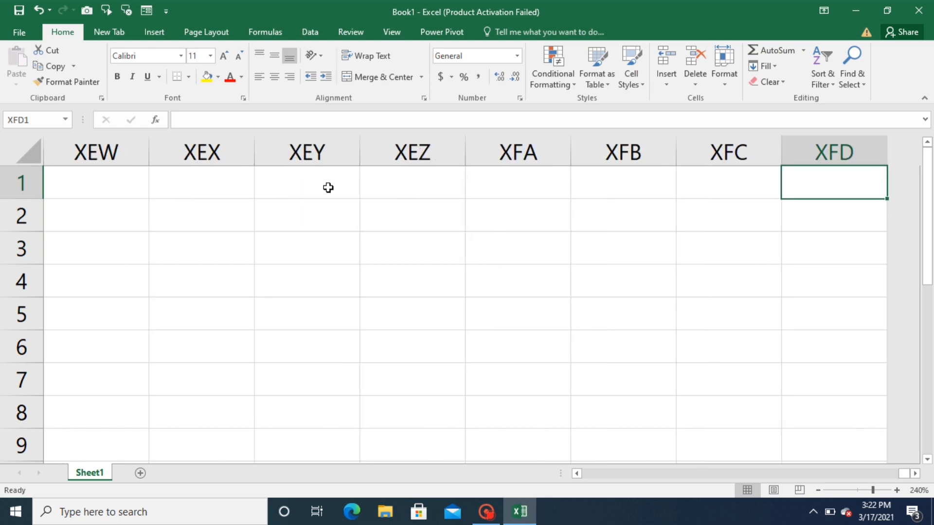
{"action": "key", "text": "ctrl+Home"}
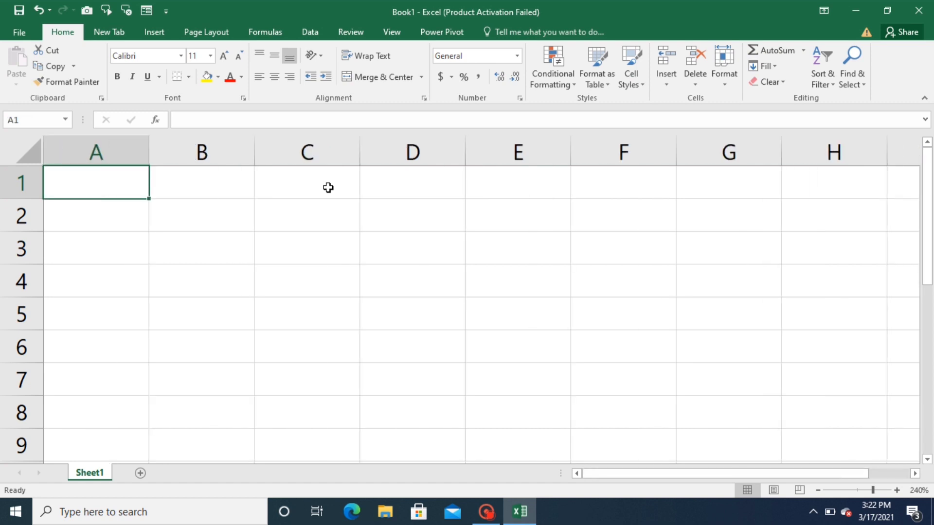
- Select rows 1, 2 and 3 one after another, then select cell A3
{"action": "left_click", "coordinate": [22, 188]}
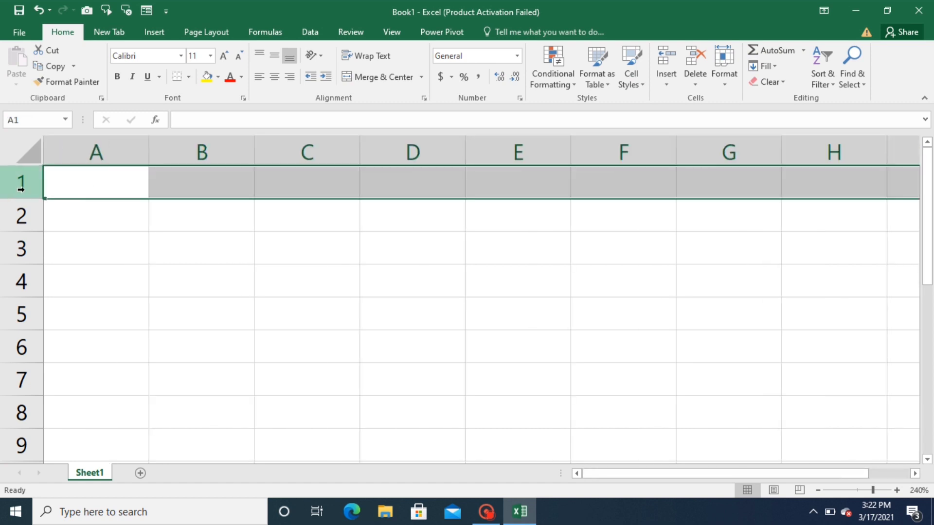
{"action": "left_click", "coordinate": [22, 214]}
{"action": "left_click", "coordinate": [34, 245]}
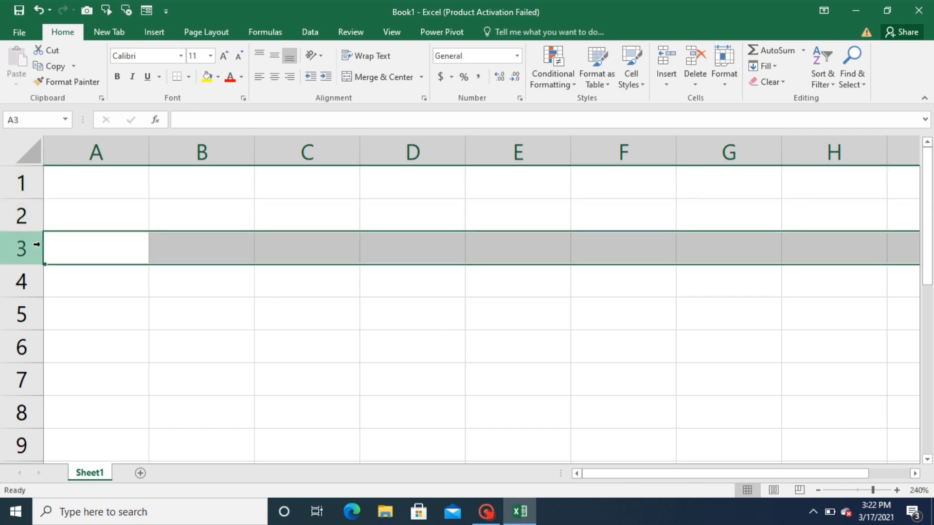
{"action": "left_click", "coordinate": [87, 244]}
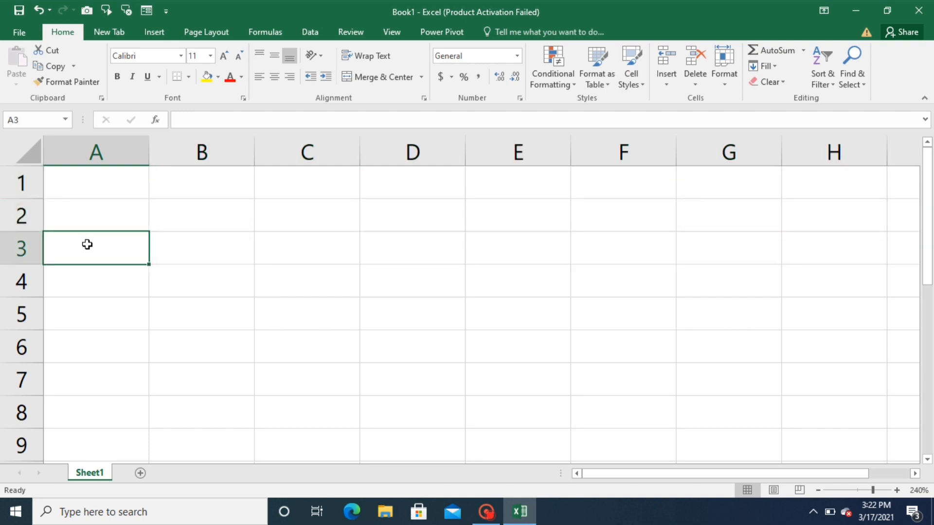
- Go to the last row of column A and back to the first row, twice
{"action": "key", "text": "ctrl+Down"}
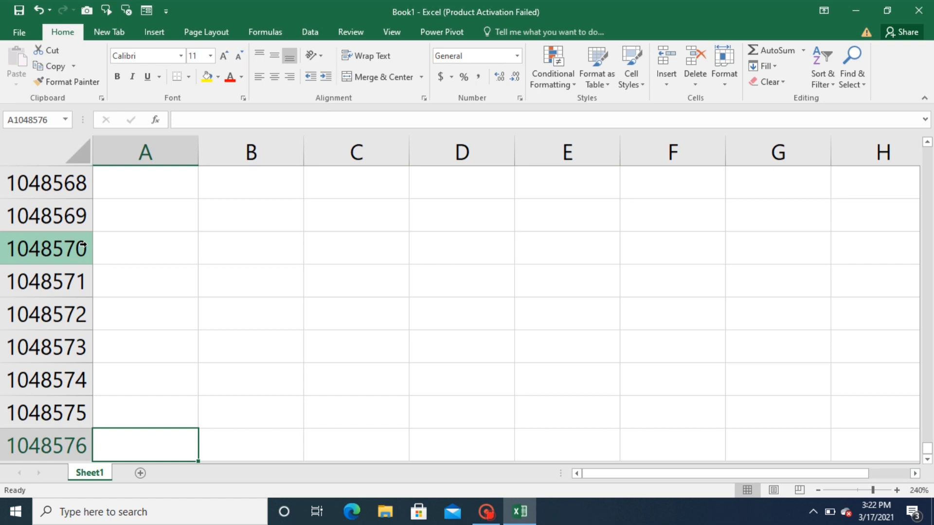
{"action": "key", "text": "ctrl+Up"}
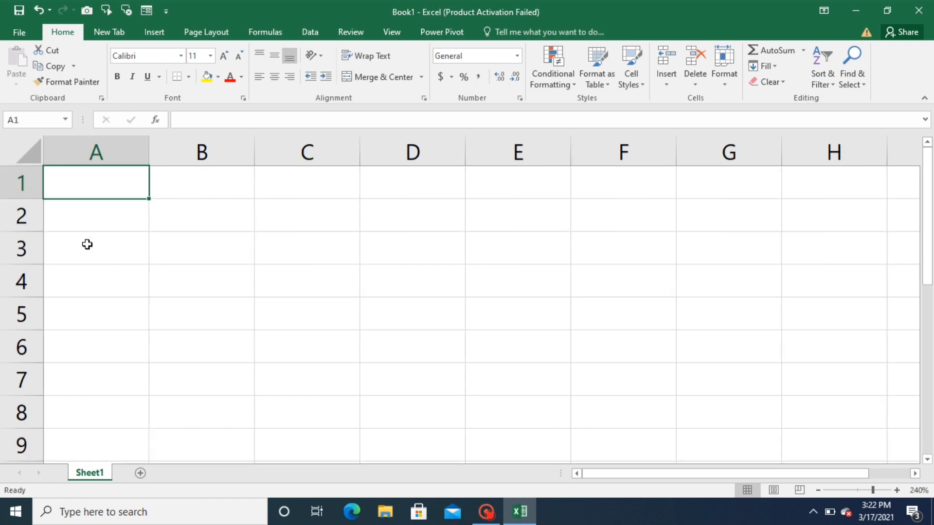
{"action": "key", "text": "ctrl+Down"}
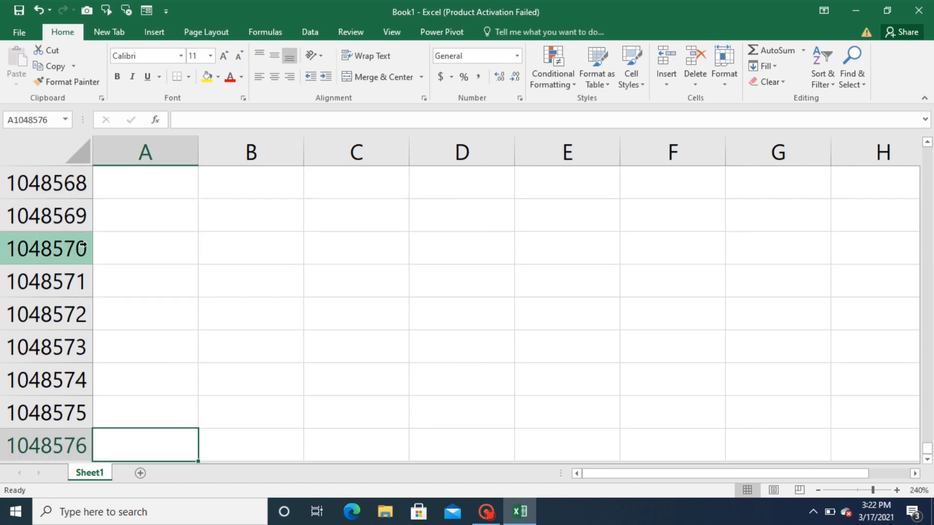
{"action": "key", "text": "ctrl+Up"}
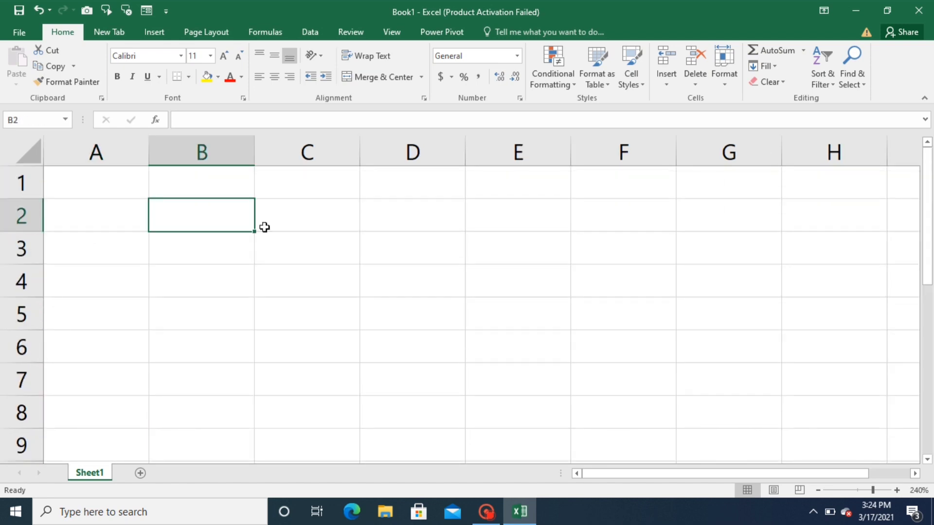
- Select cells C2, D3, C3, D2, E4 and D5 in turn to examine how each cell's address is shown
{"action": "left_click", "coordinate": [300, 217]}
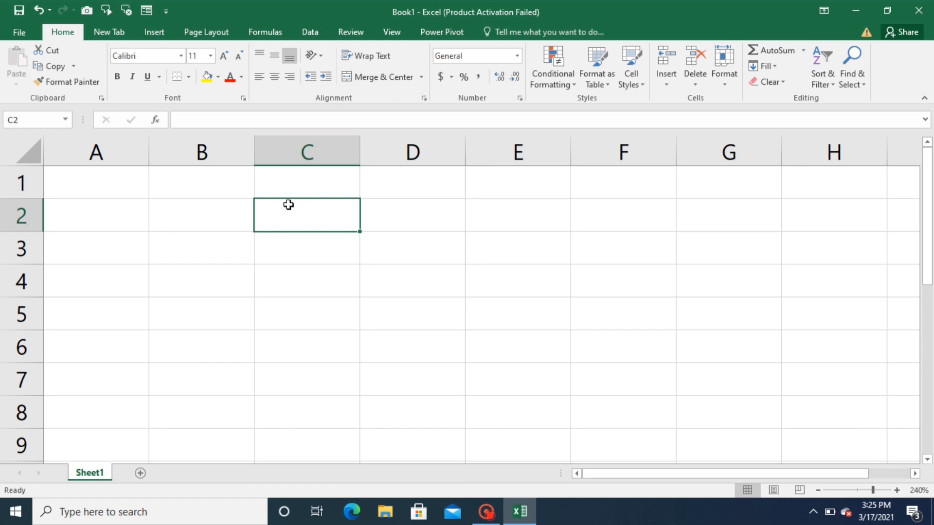
{"action": "left_click", "coordinate": [388, 234]}
{"action": "left_click", "coordinate": [312, 249]}
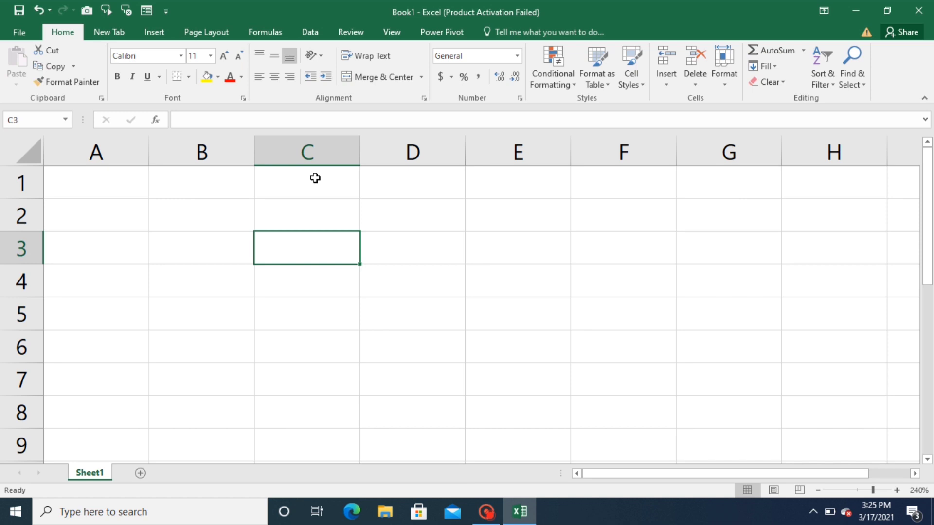
{"action": "left_click", "coordinate": [387, 215]}
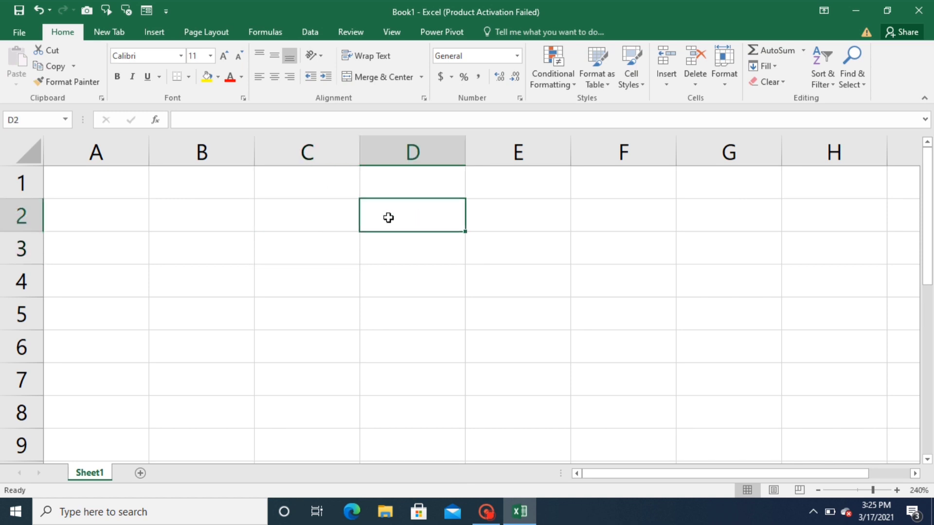
{"action": "left_click", "coordinate": [553, 286]}
{"action": "left_click", "coordinate": [378, 302]}
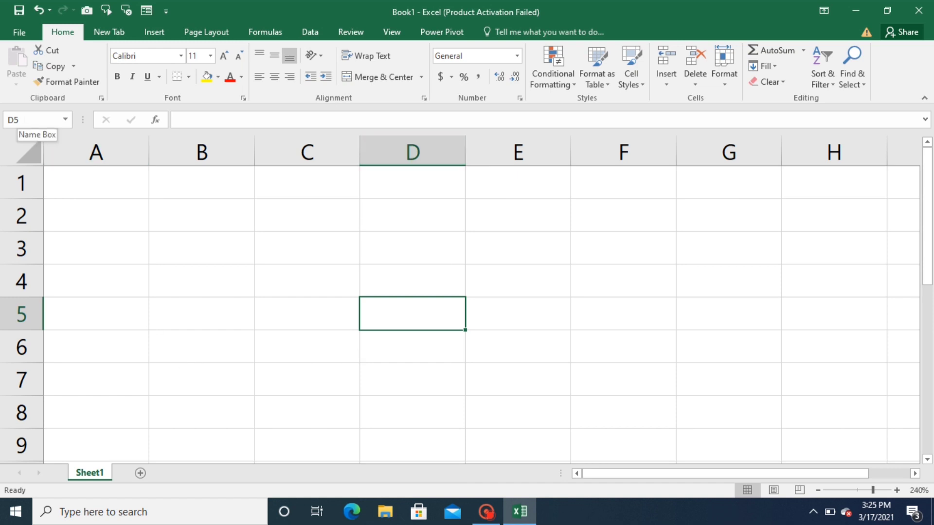
- Go directly to cell D15 by entering its cell address
{"action": "left_click", "coordinate": [25, 120]}
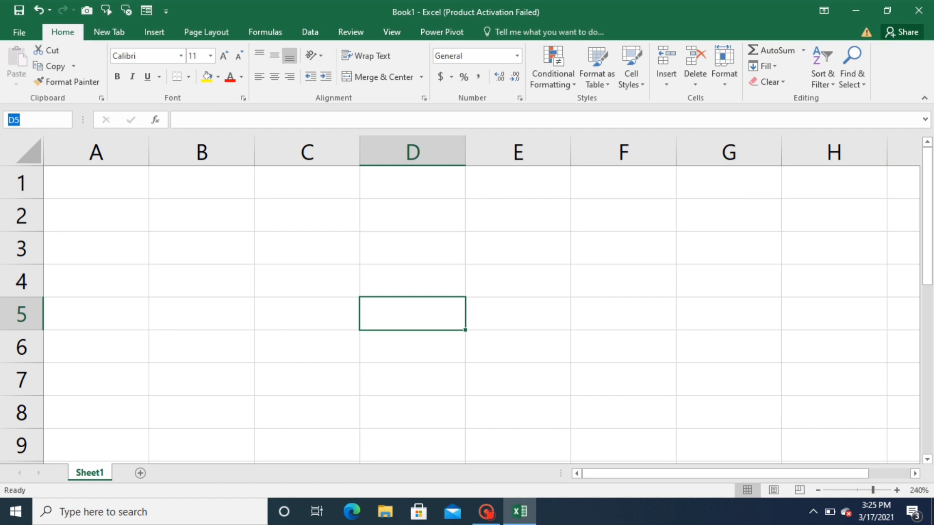
{"action": "type", "text": "d15"}
{"action": "key", "text": "Return"}
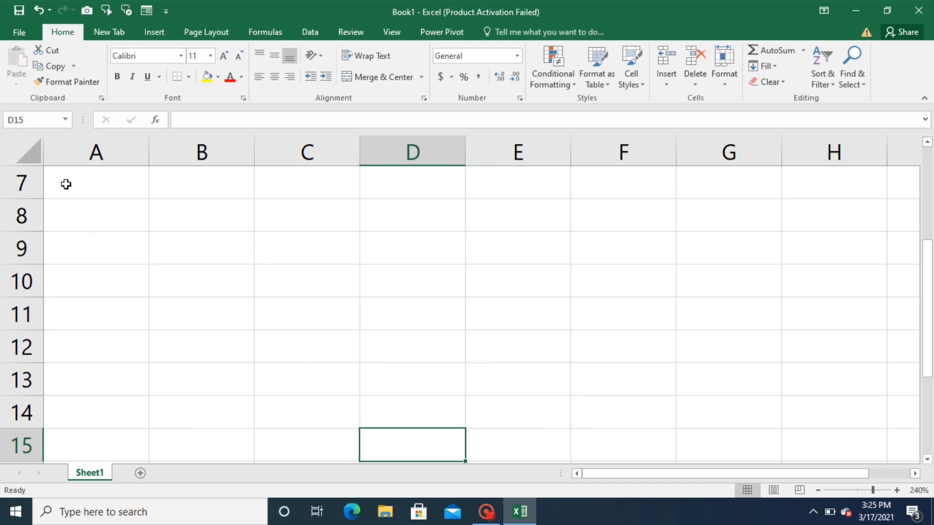
- Enter the text "hello" in cell C3
{"action": "left_click", "coordinate": [29, 120]}
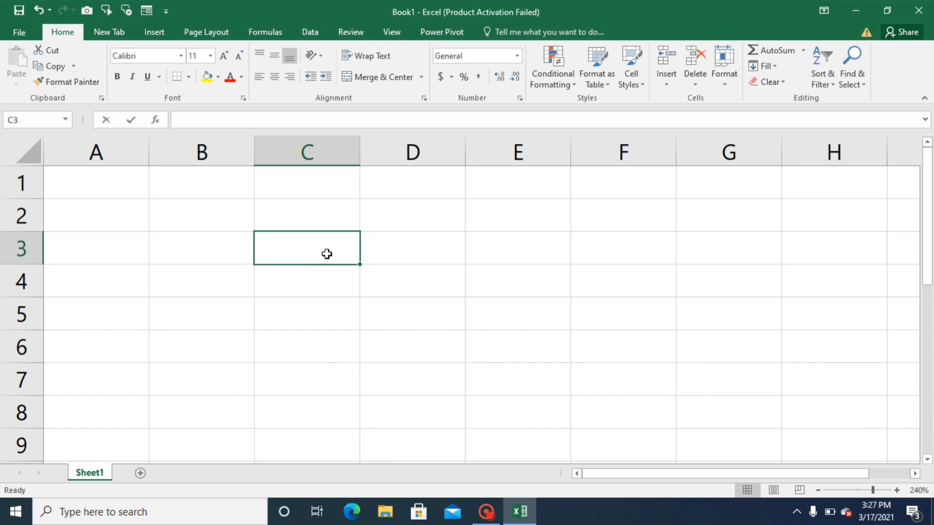
{"action": "type", "text": "hello"}
{"action": "key", "text": "Return"}
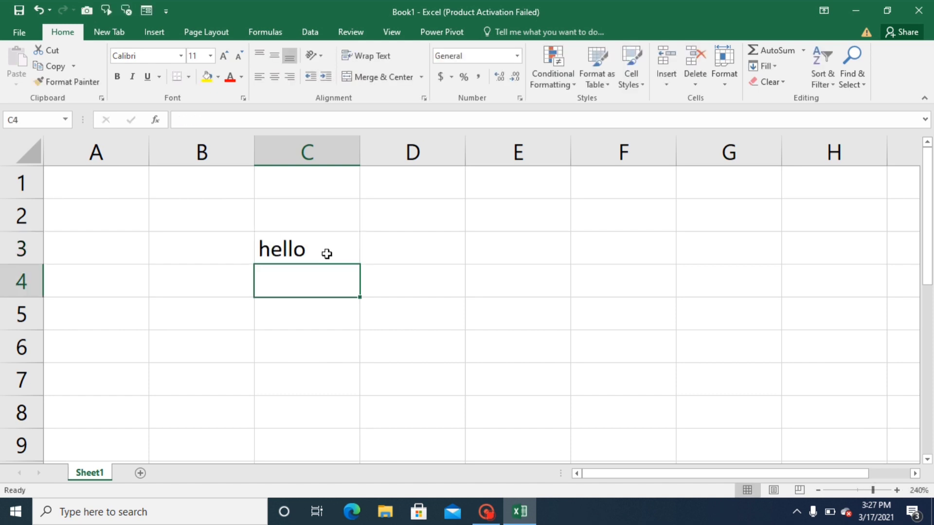
- Enter the number 54 in cell D3, beside the text cell
{"action": "left_click", "coordinate": [326, 253]}
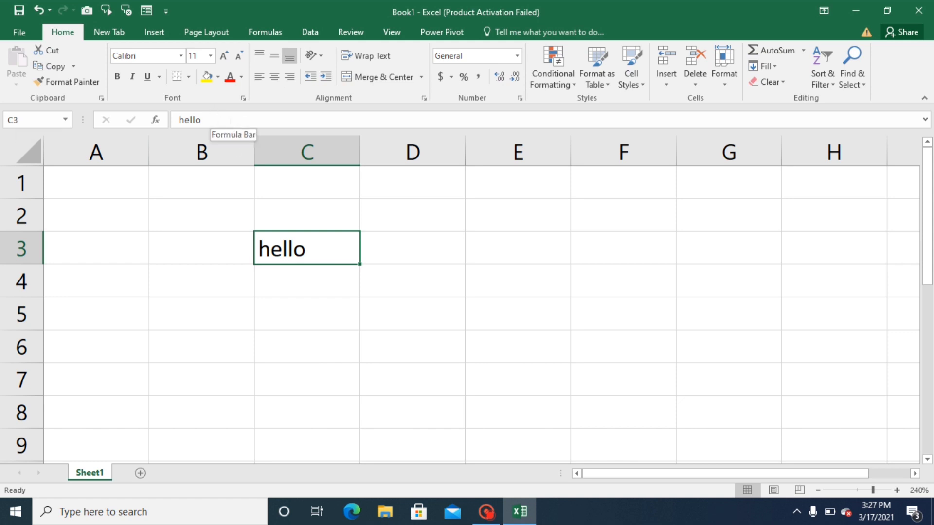
{"action": "left_click", "coordinate": [392, 248]}
{"action": "type", "text": "5"}
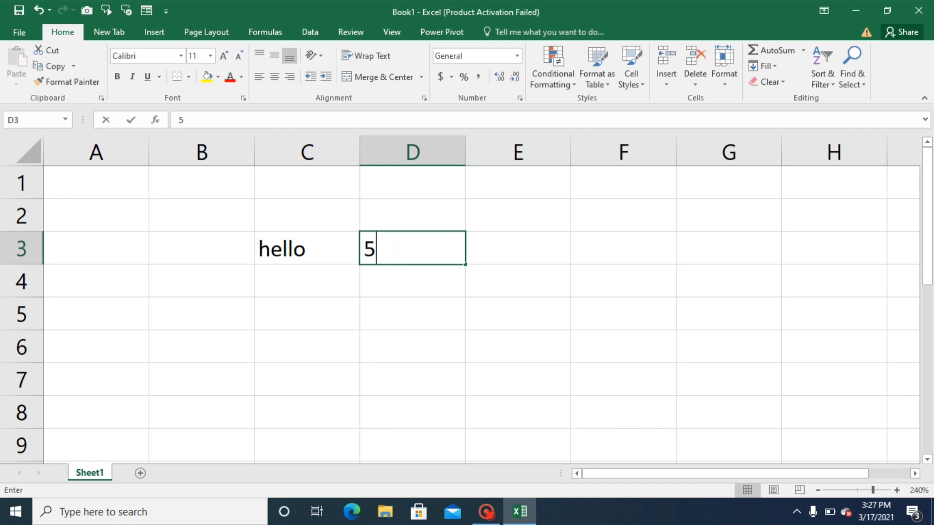
{"action": "type", "text": "4"}
{"action": "key", "text": "Return"}
{"action": "left_click", "coordinate": [393, 248]}
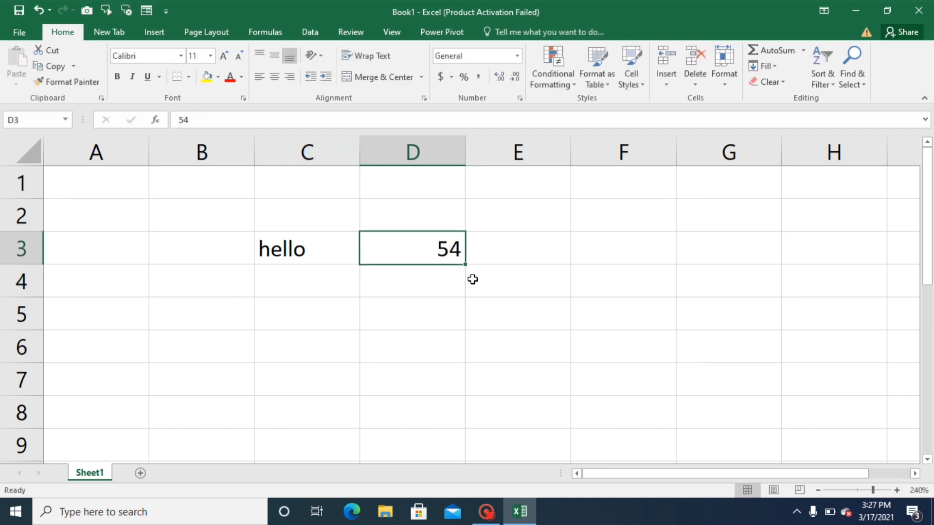
- Enter the formula =D3 in cell E3 so it references the number beside it
{"action": "left_click", "coordinate": [525, 254]}
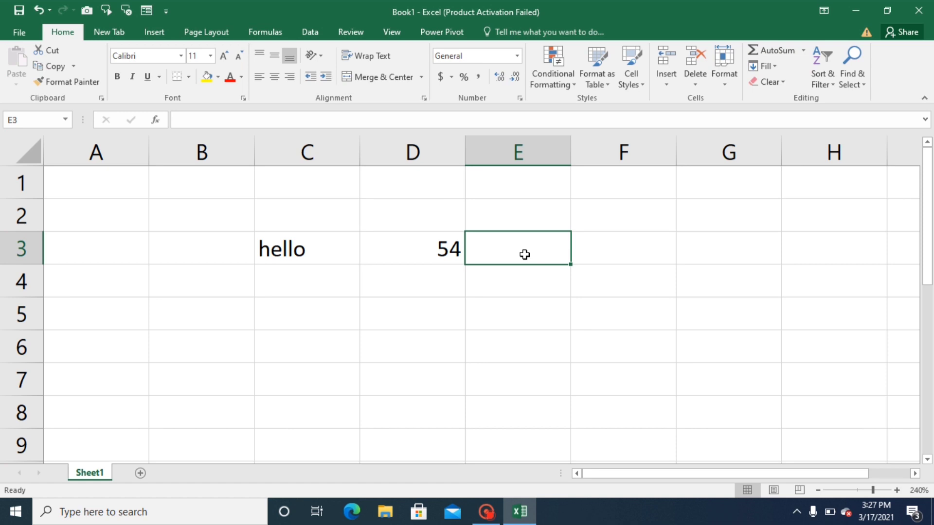
{"action": "type", "text": "="}
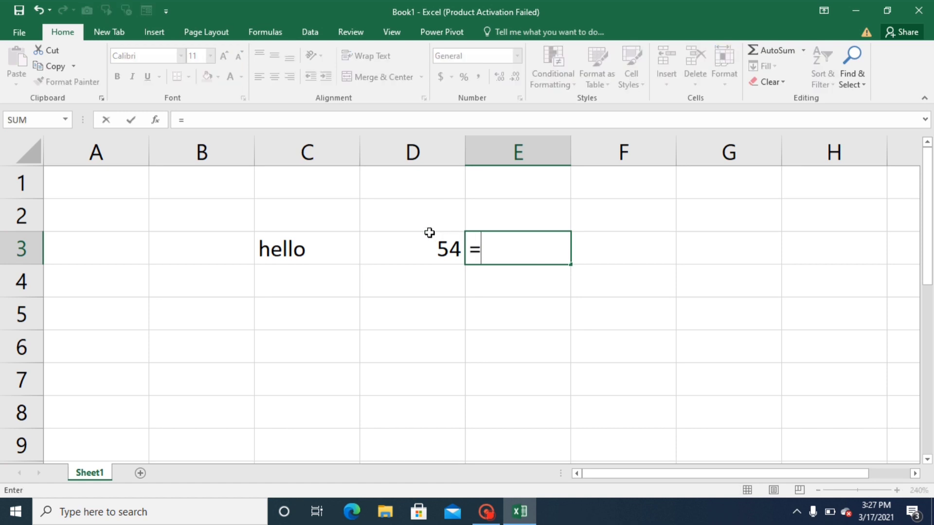
{"action": "left_click", "coordinate": [424, 246]}
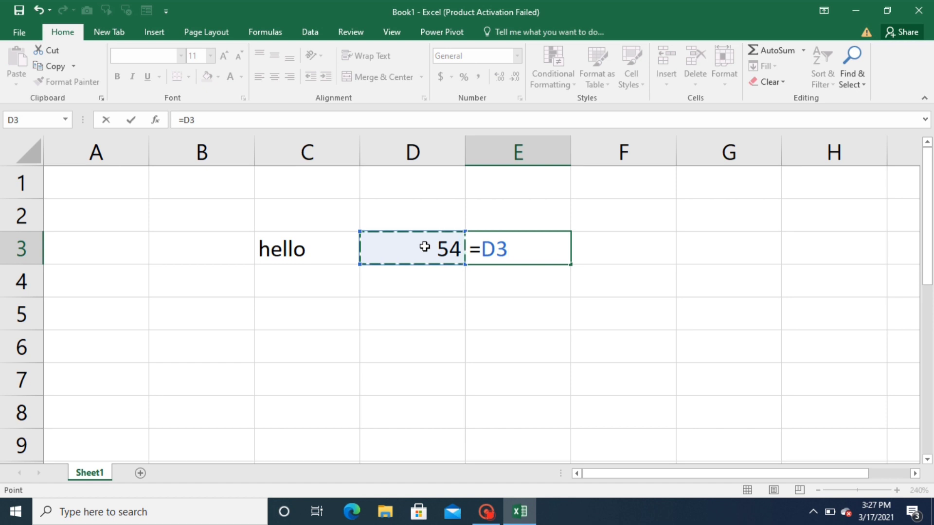
{"action": "key", "text": "Return"}
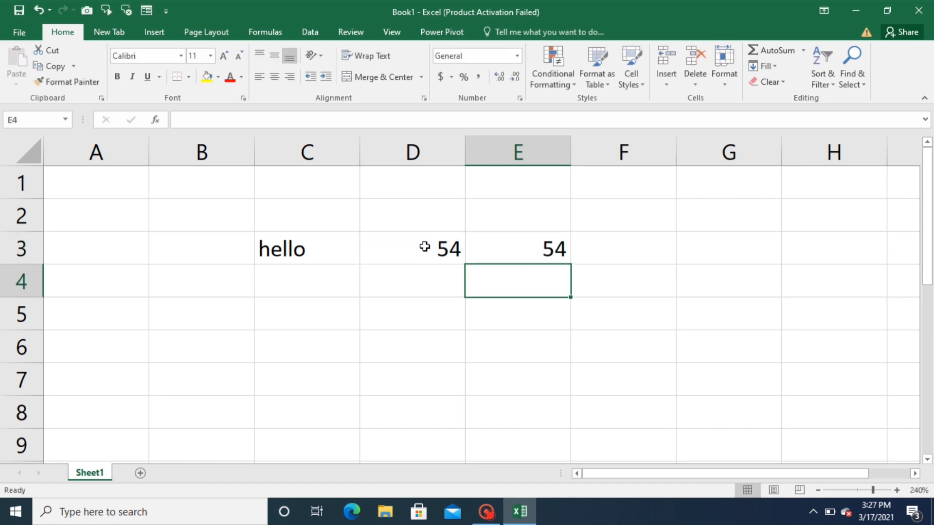
- Replace the content of cell E3 with the formula =1+1 and reselect the cell to view its formula
{"action": "key", "text": "Up"}
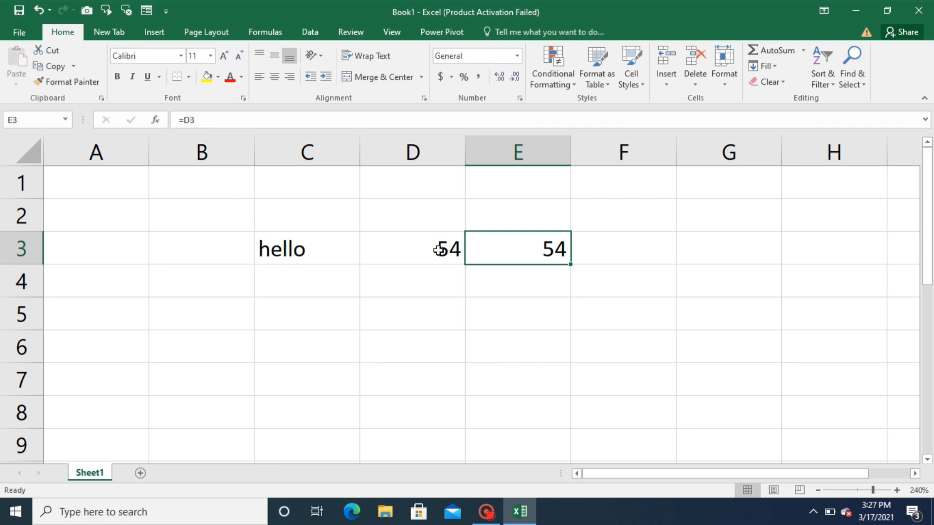
{"action": "type", "text": "="}
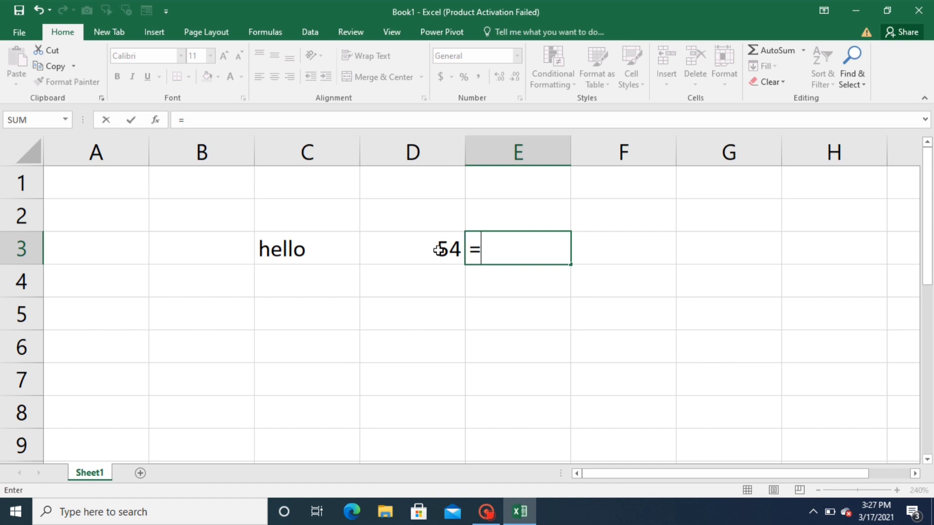
{"action": "type", "text": "1+1"}
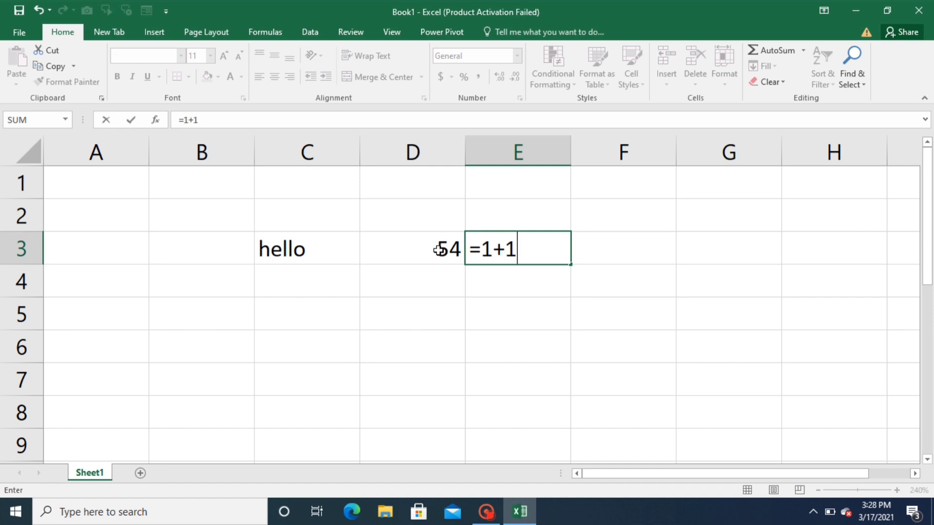
{"action": "key", "text": "Return"}
{"action": "key", "text": "Up"}
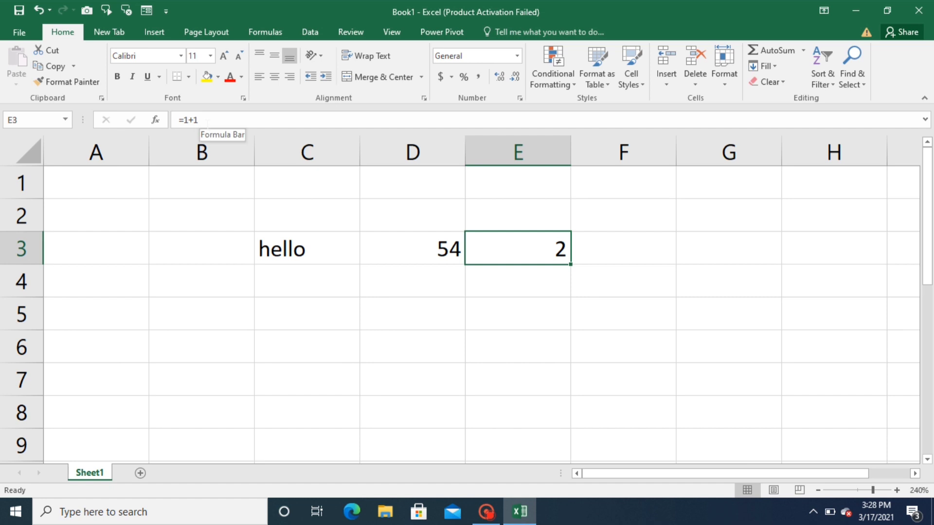
- Fill the text in C3 down to C6 and the number in D3 down to D6
{"action": "left_click", "coordinate": [286, 230]}
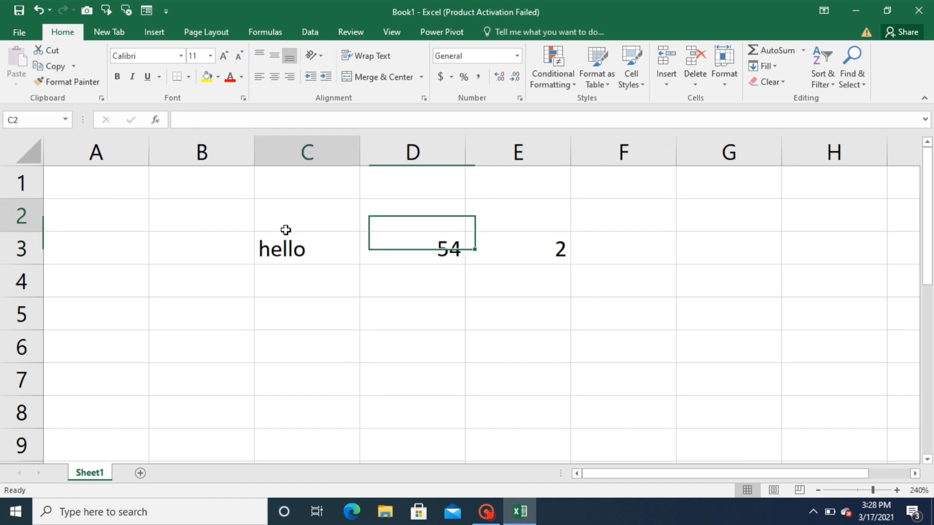
{"action": "left_click", "coordinate": [299, 256]}
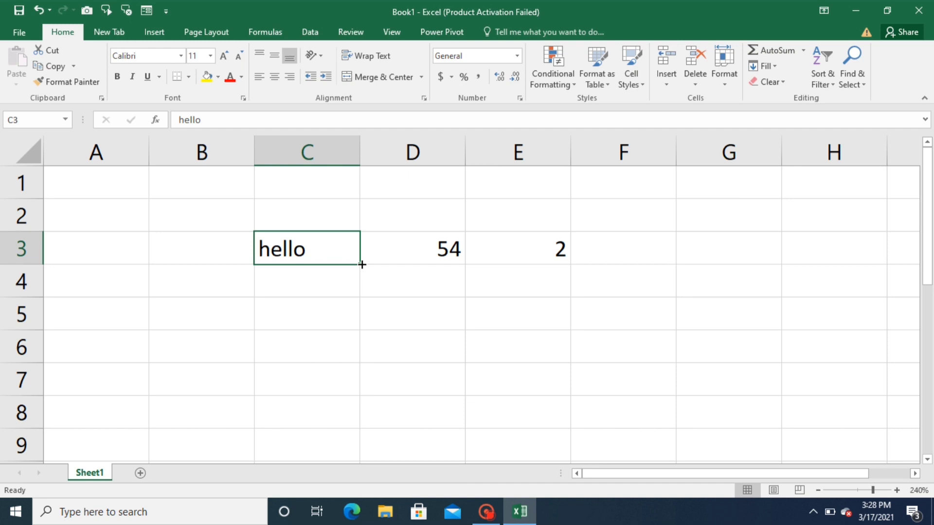
{"action": "left_click_drag", "start_coordinate": [362, 264], "coordinate": [368, 379]}
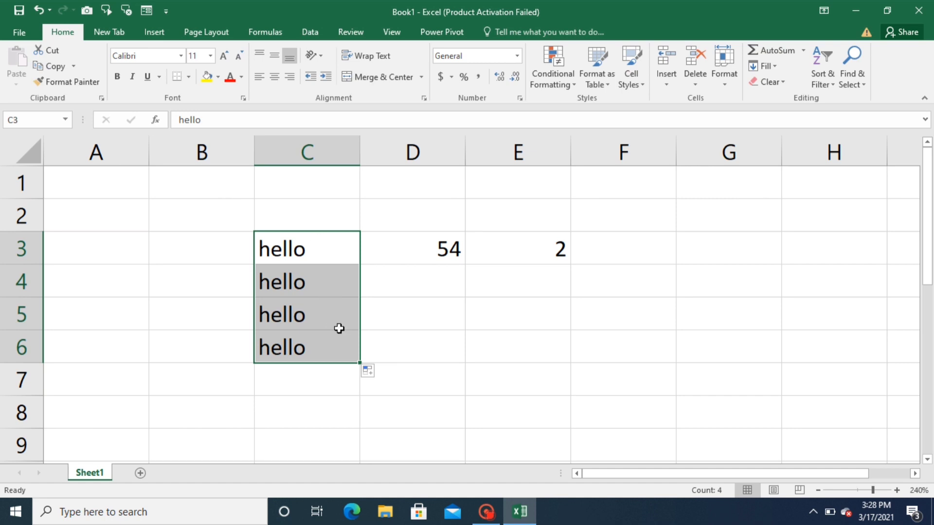
{"action": "left_click", "coordinate": [317, 345]}
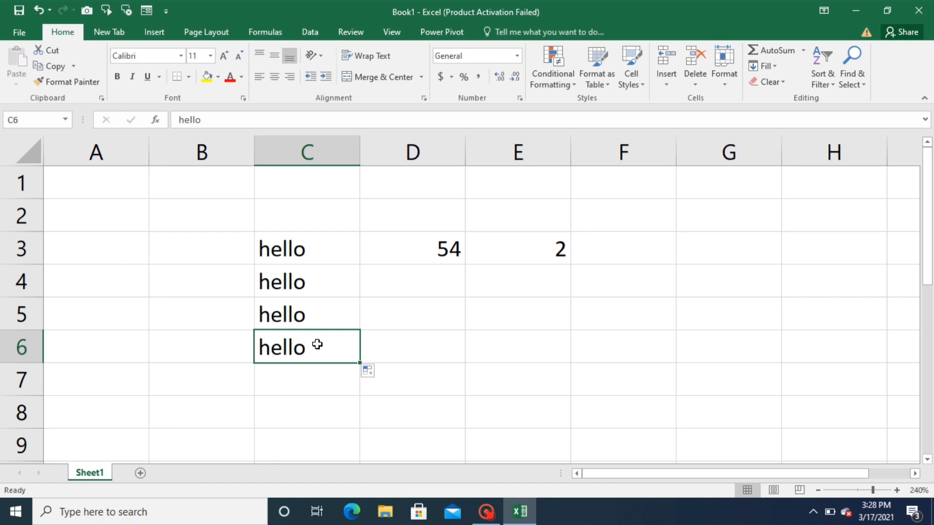
{"action": "left_click", "coordinate": [421, 252]}
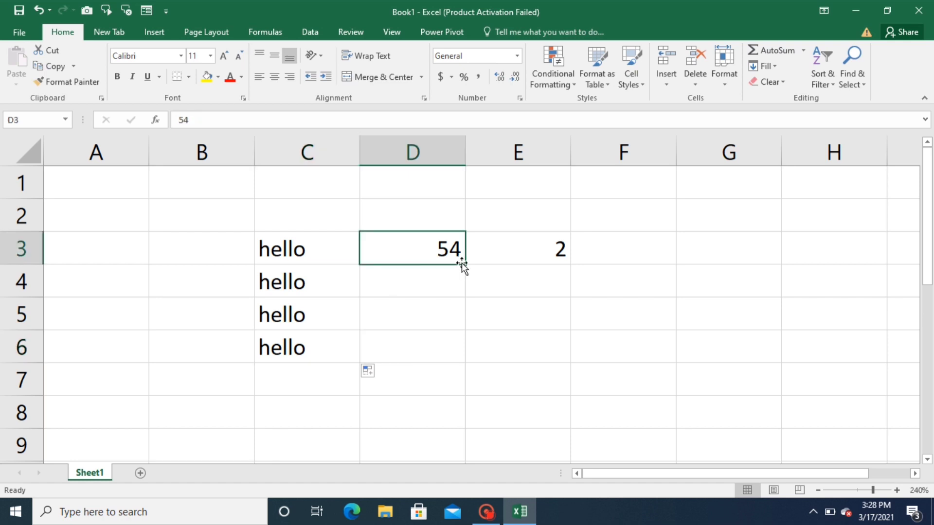
{"action": "left_click_drag", "start_coordinate": [465, 264], "coordinate": [466, 367]}
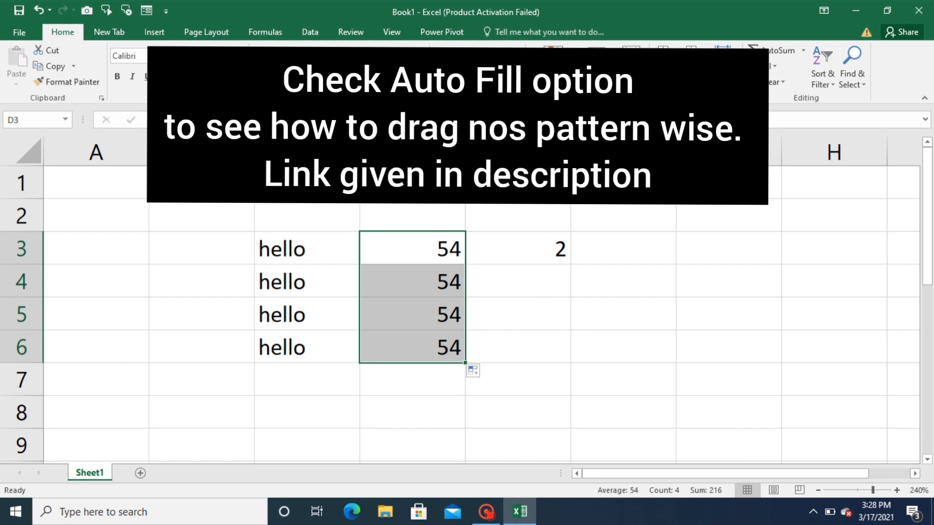
- Replace the content of cell E3 with the formula =D3 and fill it down to E6
{"action": "left_click", "coordinate": [548, 248]}
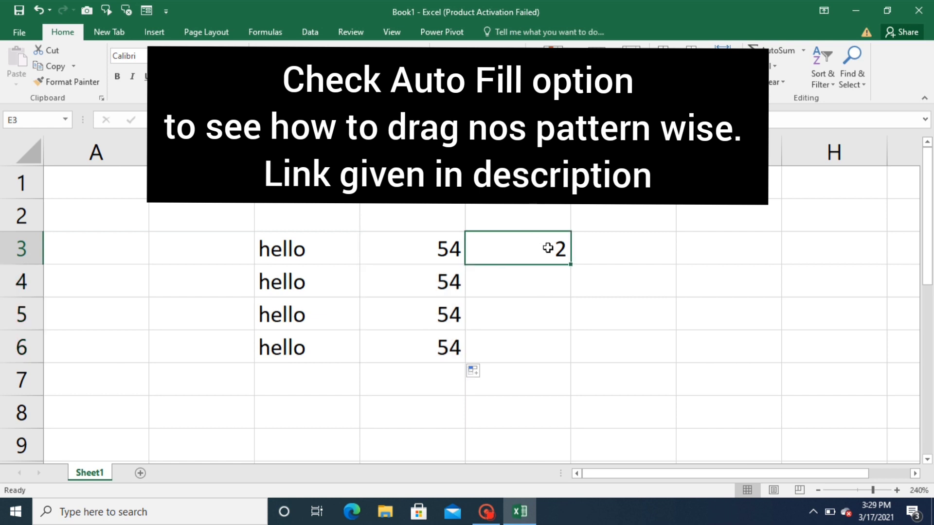
{"action": "type", "text": "=D3"}
{"action": "key", "text": "Return"}
{"action": "left_click", "coordinate": [547, 248]}
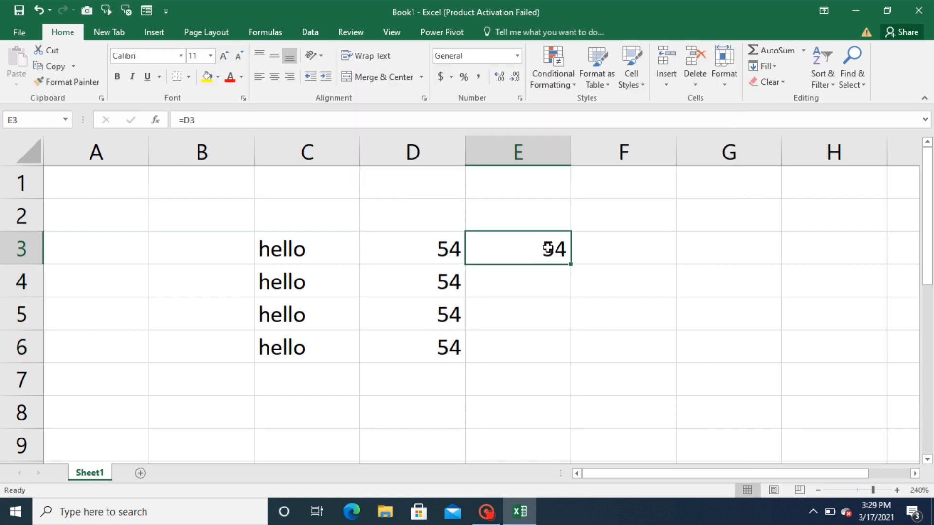
{"action": "left_click", "coordinate": [571, 265]}
{"action": "left_click_drag", "start_coordinate": [571, 267], "coordinate": [572, 365]}
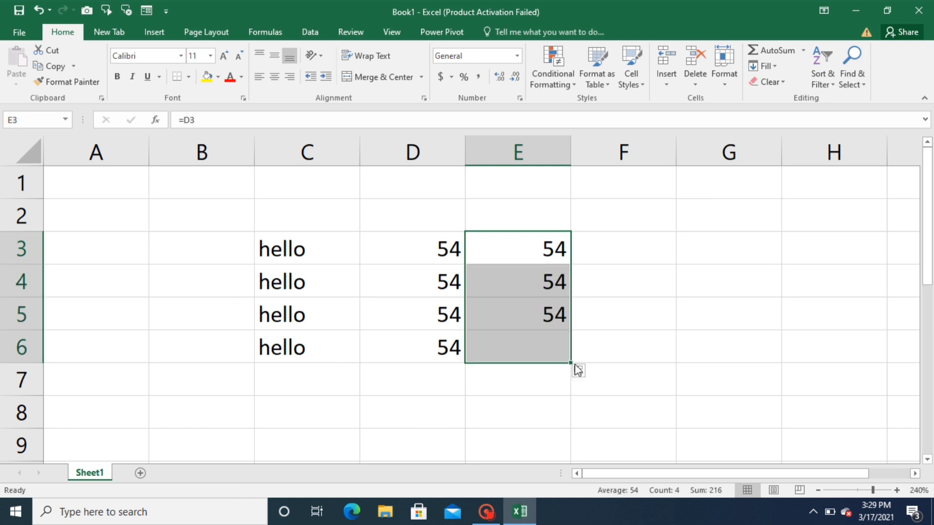
- Go through cells E3 to E6 to examine how the cell reference changes in each filled formula
{"action": "left_click", "coordinate": [524, 252]}
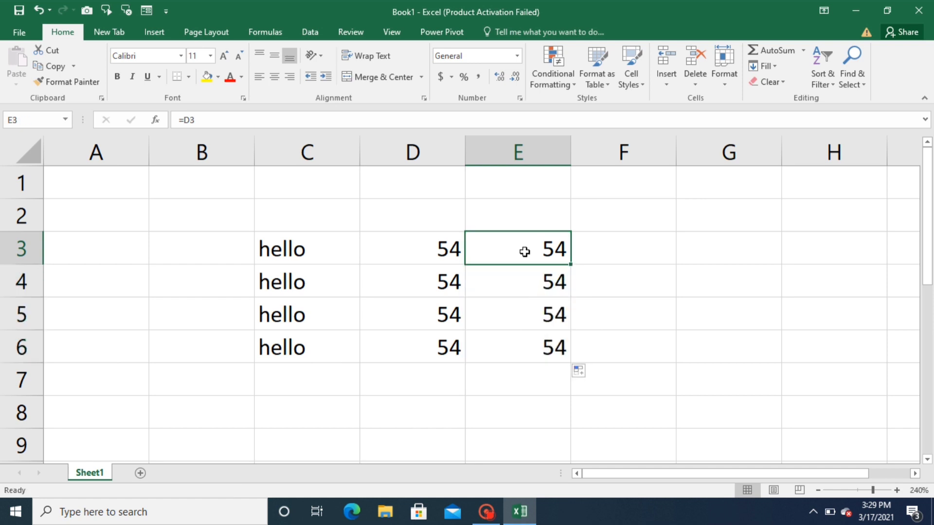
{"action": "key", "text": "Down"}
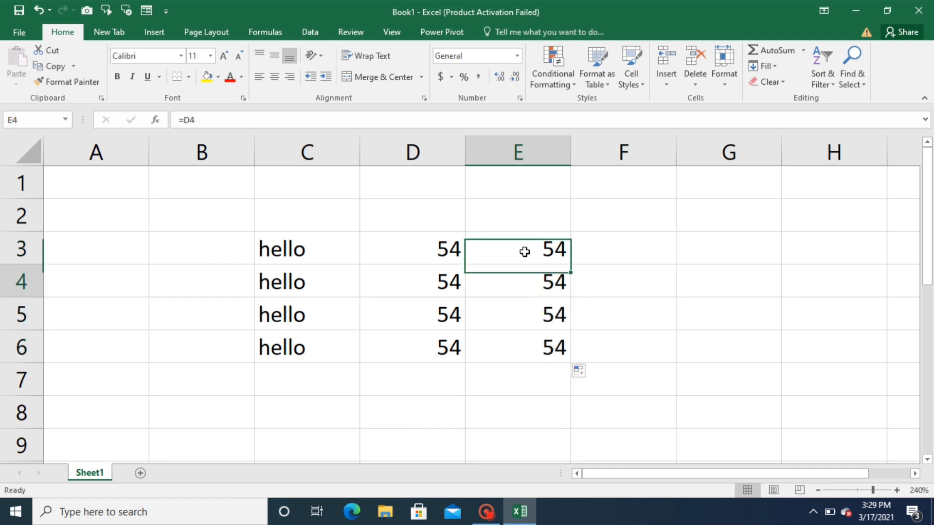
{"action": "key", "text": "Down"}
{"action": "key", "text": "Down"}
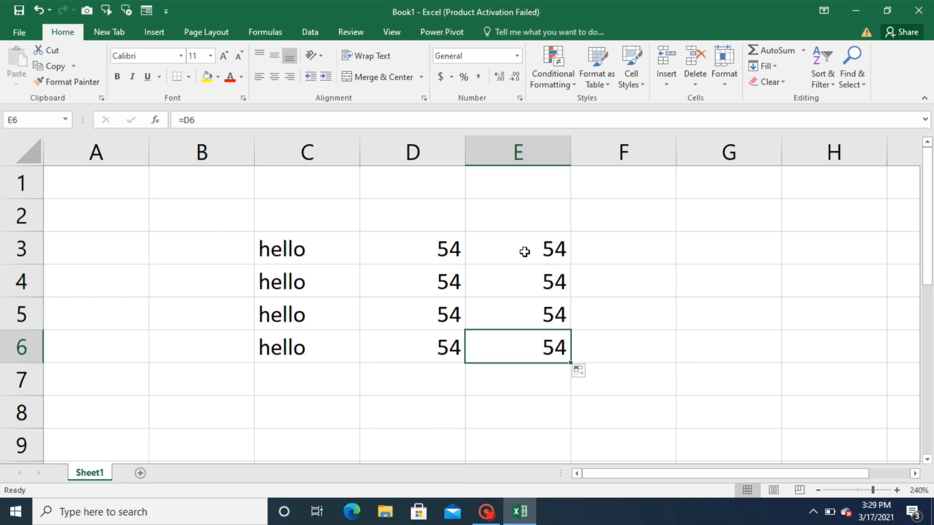
{"action": "key", "text": "Up"}
{"action": "key", "text": "Up"}
{"action": "key", "text": "Up"}
{"action": "key", "text": "Up"}
{"action": "key", "text": "Down"}
{"action": "key", "text": "Down"}
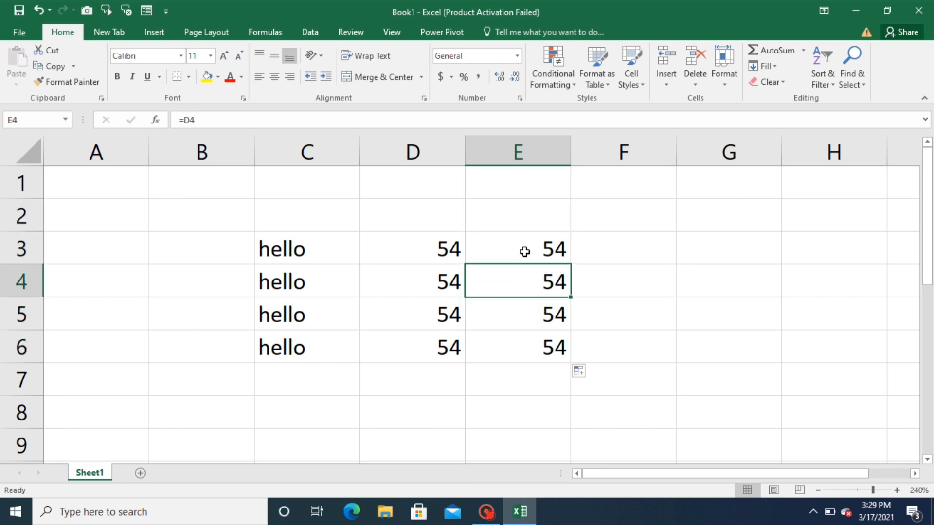
- Move the text in cell C6 to D2, and cut the text in C5 and paste it into E2
{"action": "left_click", "coordinate": [298, 340]}
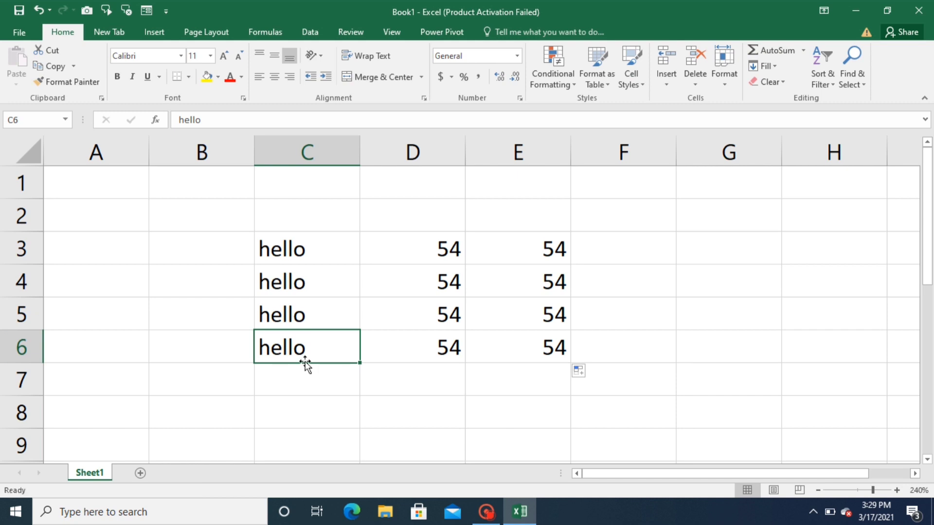
{"action": "left_click_drag", "start_coordinate": [305, 361], "coordinate": [402, 220]}
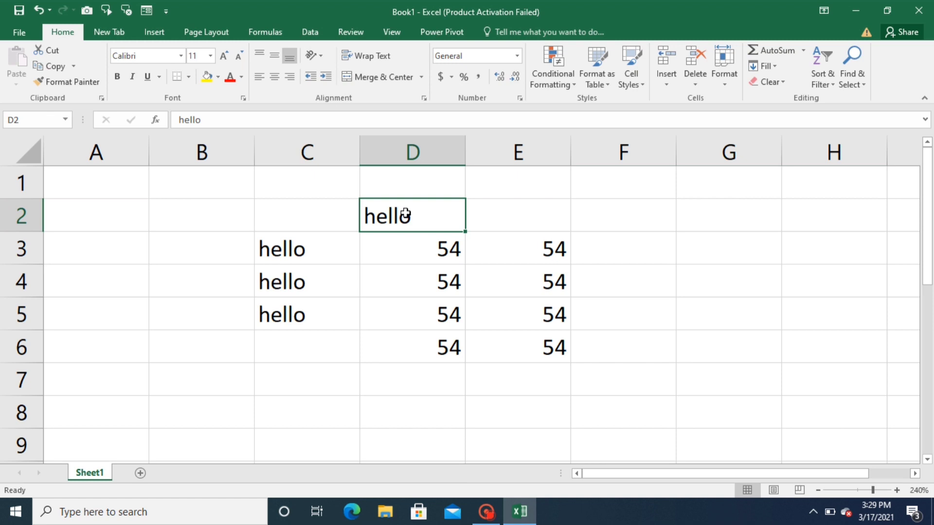
{"action": "left_click", "coordinate": [320, 324]}
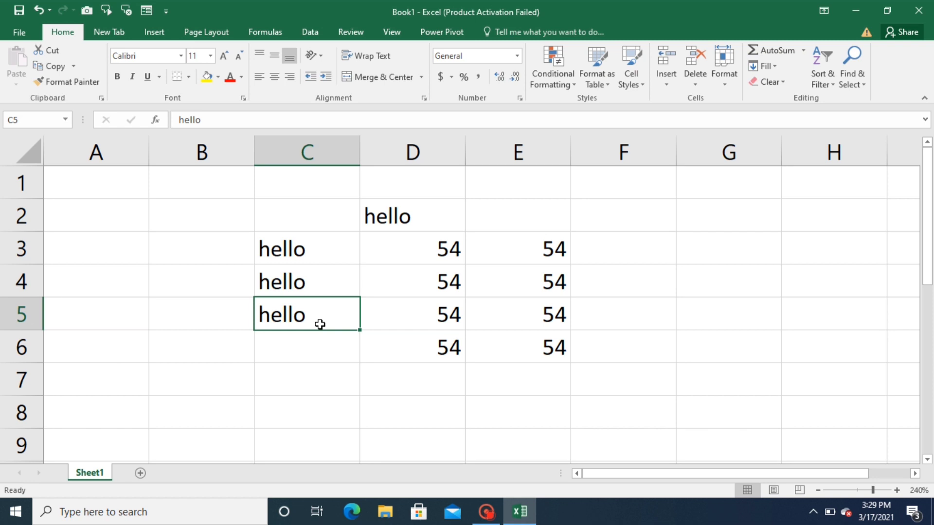
{"action": "right_click", "coordinate": [320, 325]}
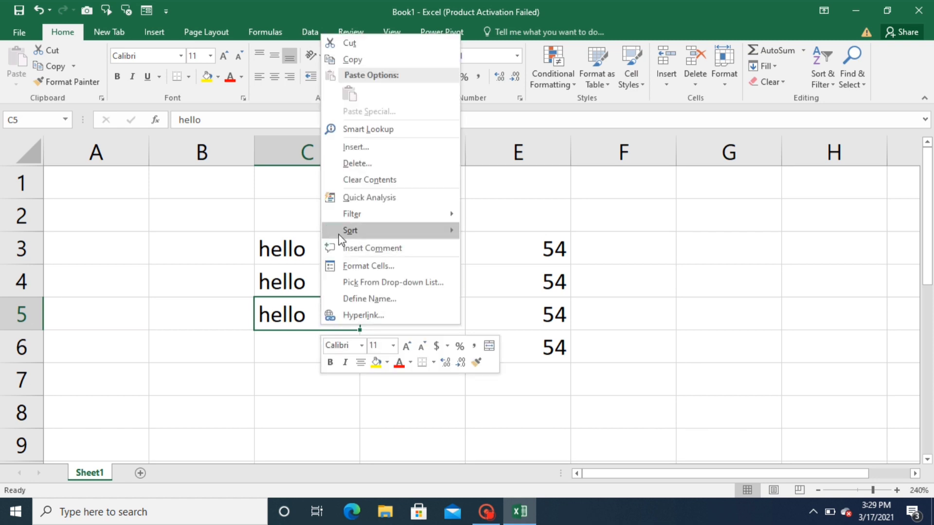
{"action": "left_click", "coordinate": [362, 43]}
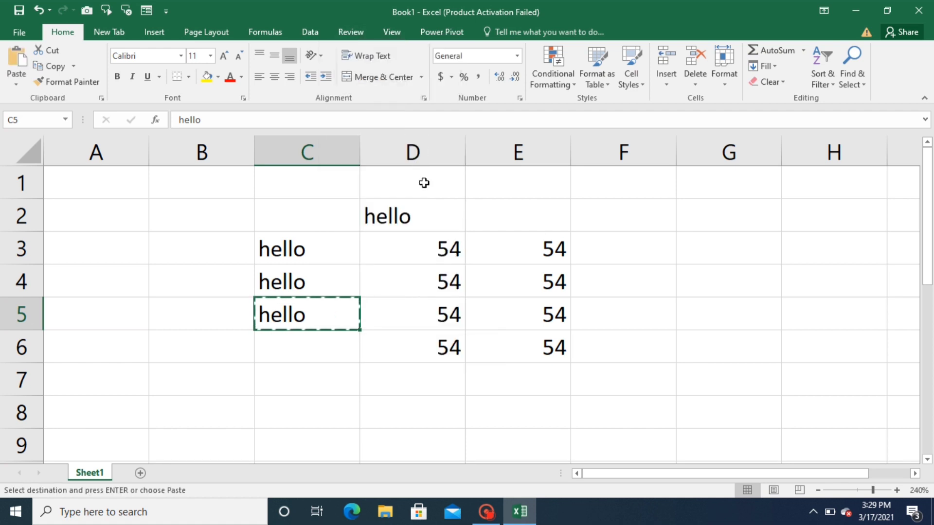
{"action": "left_click", "coordinate": [489, 208]}
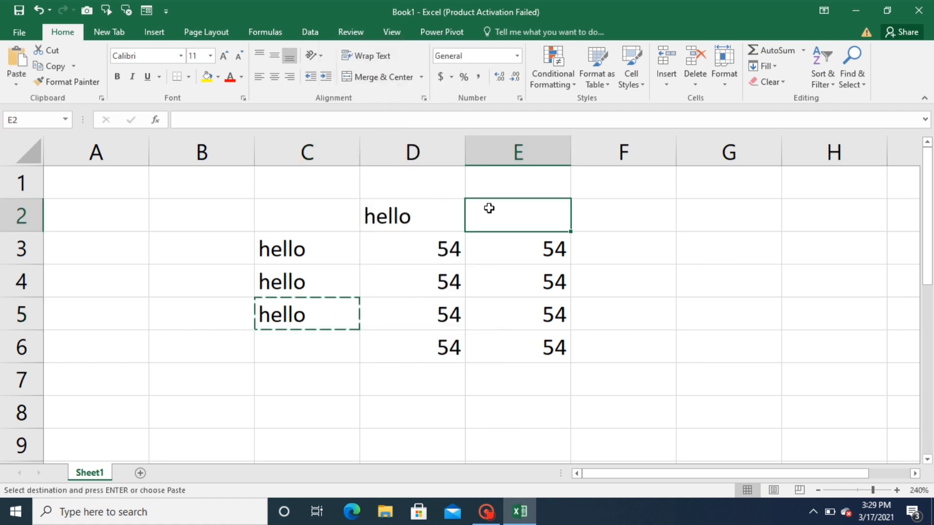
{"action": "right_click", "coordinate": [490, 213]}
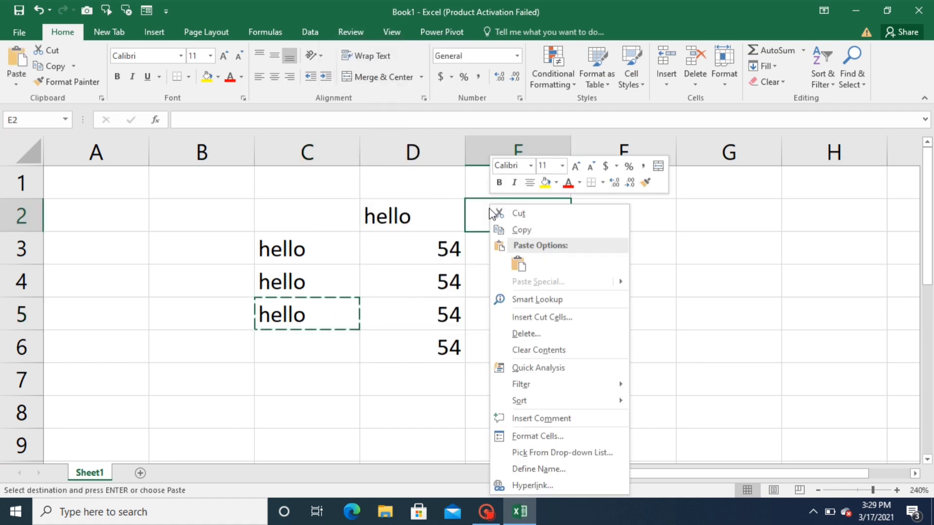
{"action": "left_click", "coordinate": [523, 269]}
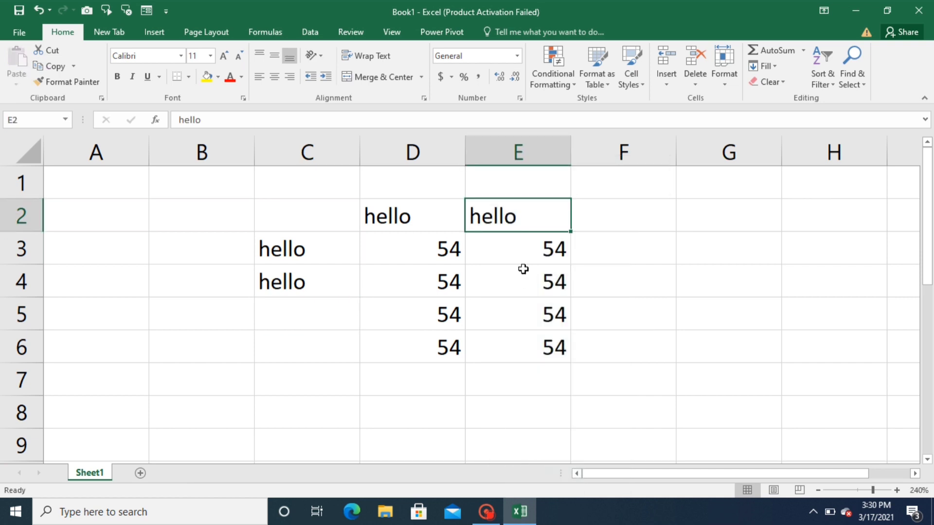
- Cut the text in cell C4 and paste it into F2
{"action": "left_click", "coordinate": [320, 278]}
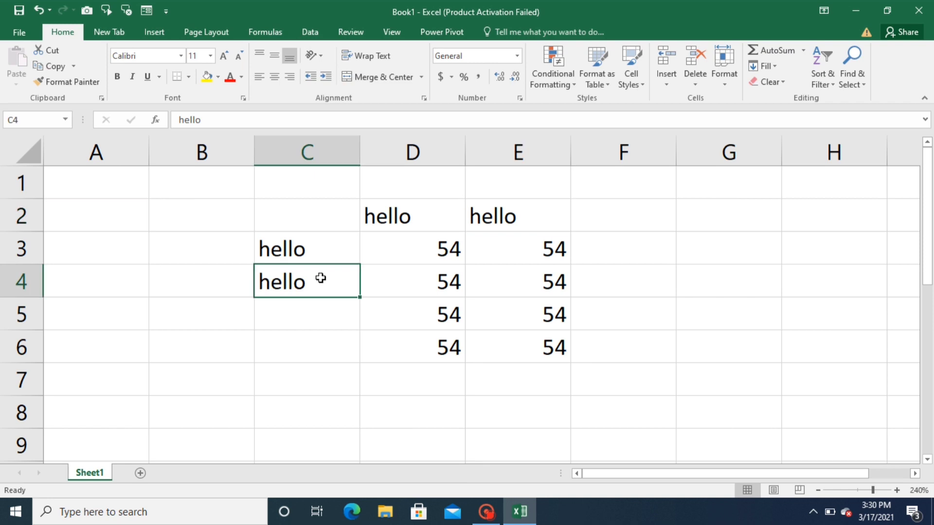
{"action": "key", "text": "ctrl+c"}
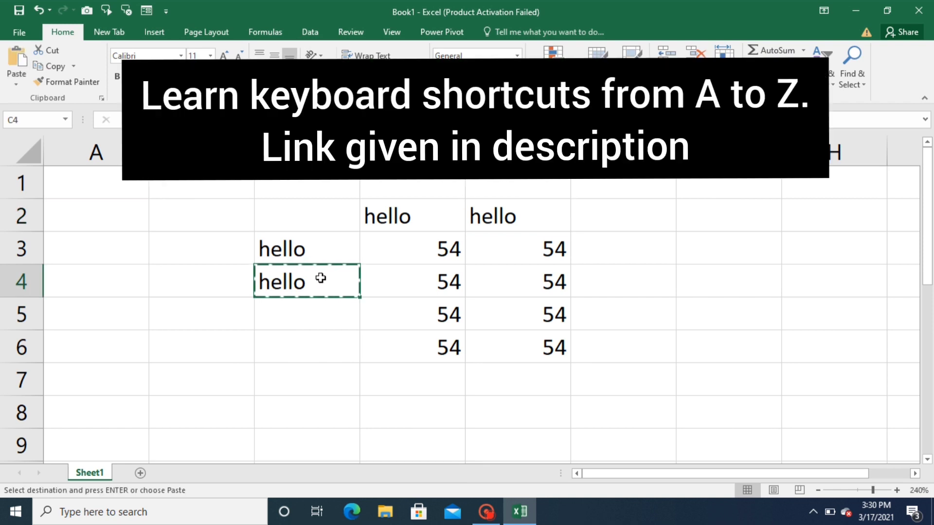
{"action": "left_click", "coordinate": [596, 229]}
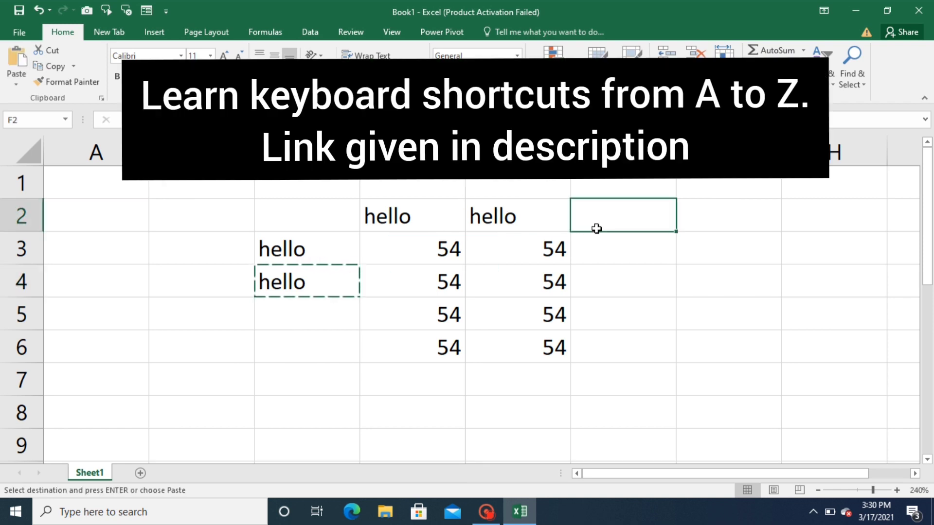
{"action": "key", "text": "ctrl+v"}
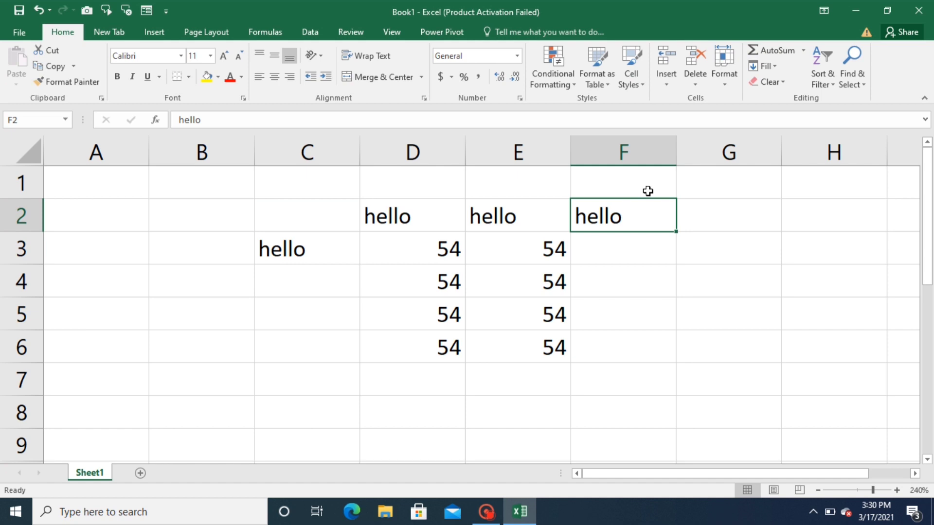
- Copy the text in cell C3 and paste it into C4, ending copy mode
{"action": "left_click", "coordinate": [328, 261]}
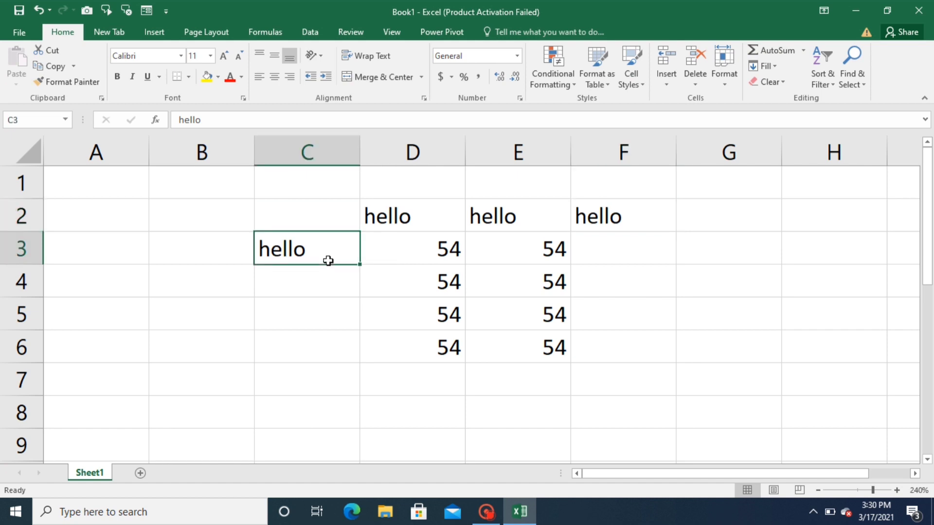
{"action": "key", "text": "ctrl+c"}
{"action": "key", "text": "Down"}
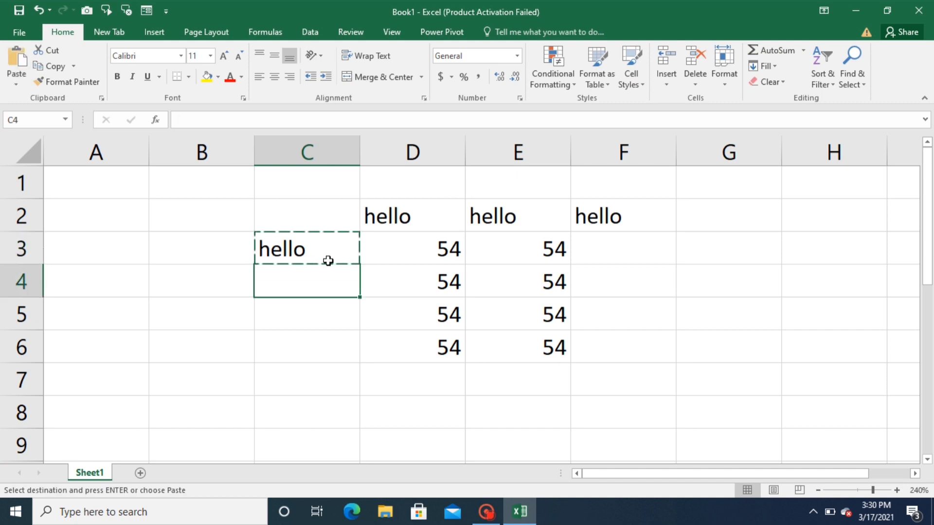
{"action": "key", "text": "ctrl+v"}
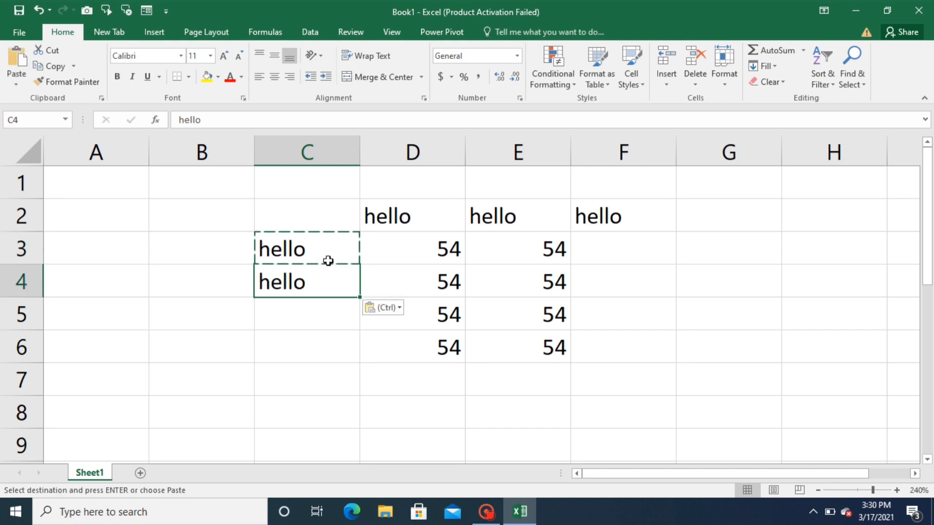
{"action": "key", "text": "Escape"}
- Copy the text in cell C4 and paste it into C5, ending copy mode
{"action": "left_click", "coordinate": [328, 260]}
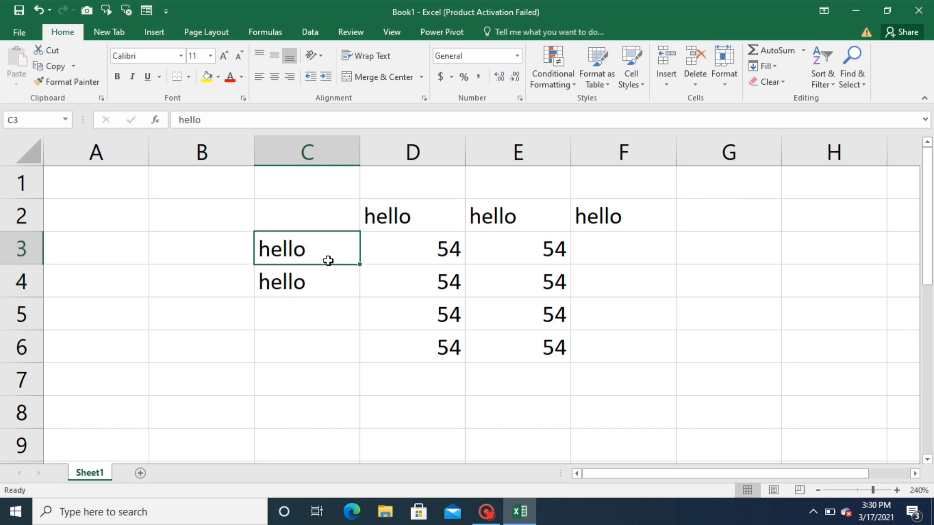
{"action": "key", "text": "Down"}
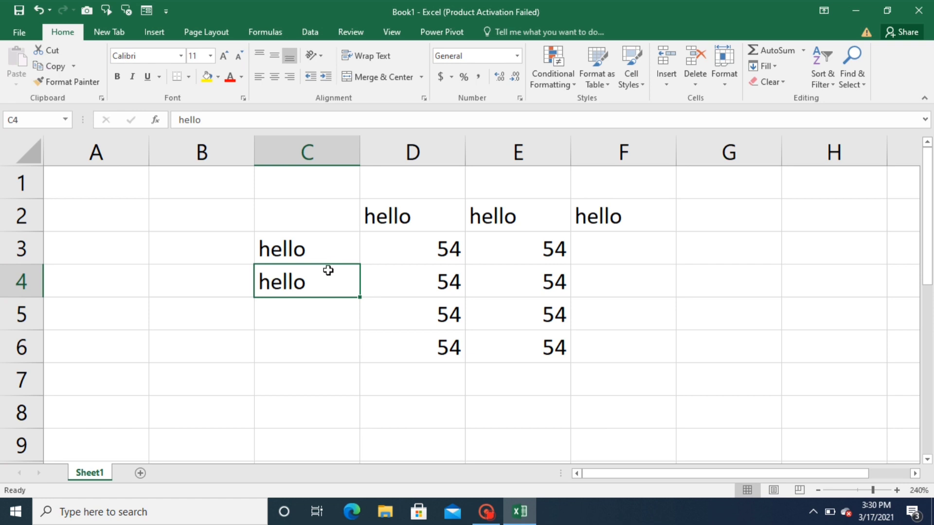
{"action": "right_click", "coordinate": [329, 271]}
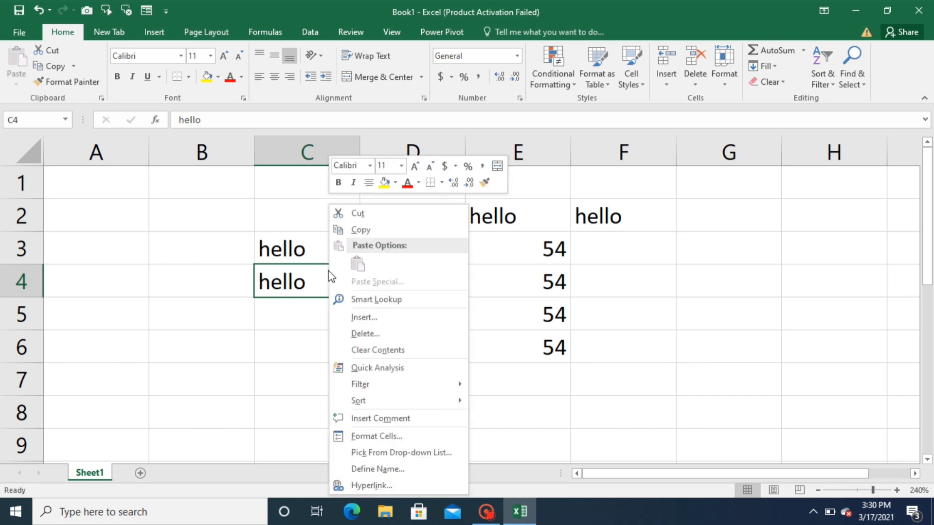
{"action": "left_click", "coordinate": [389, 234]}
{"action": "left_click", "coordinate": [309, 323]}
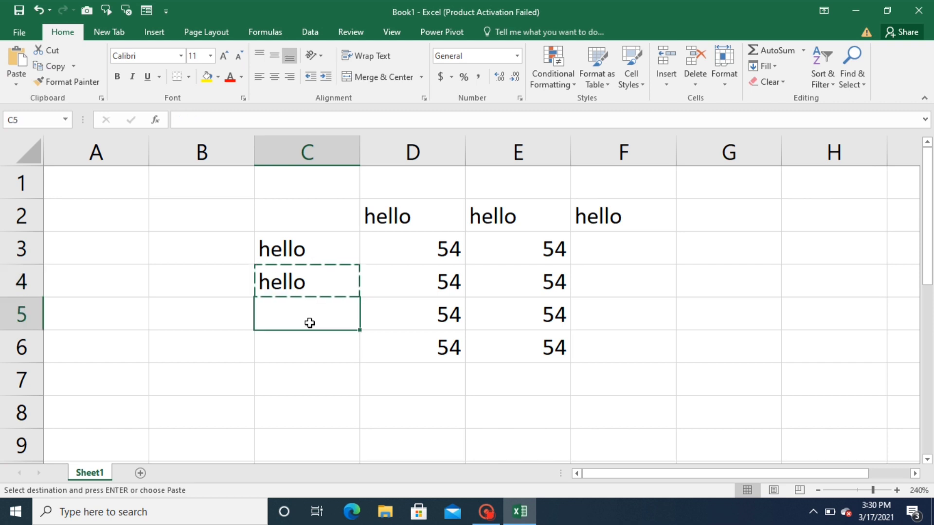
{"action": "right_click", "coordinate": [310, 325]}
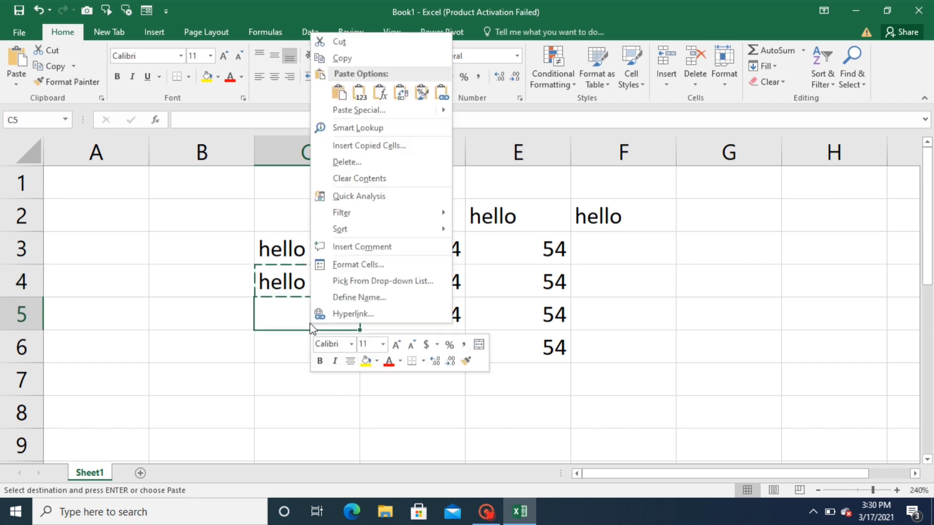
{"action": "left_click", "coordinate": [343, 95]}
{"action": "key", "text": "Escape"}
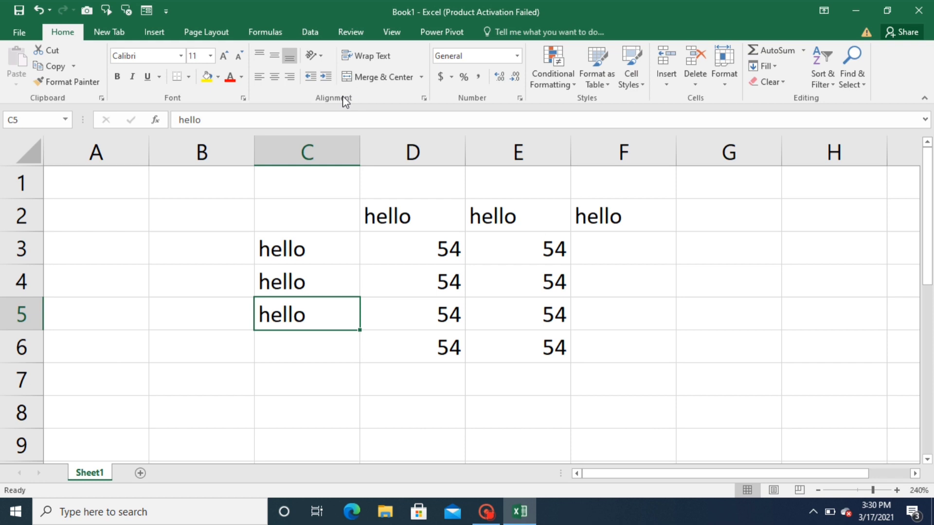
- Enter the text "welcome" in cell C6
{"action": "left_click", "coordinate": [287, 334]}
{"action": "type", "text": "wel"}
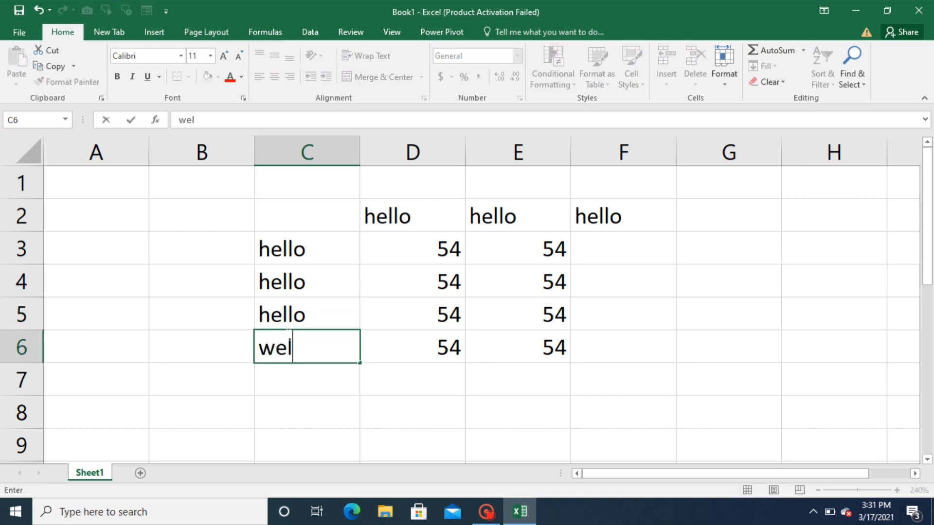
{"action": "type", "text": "come"}
{"action": "key", "text": "Return"}
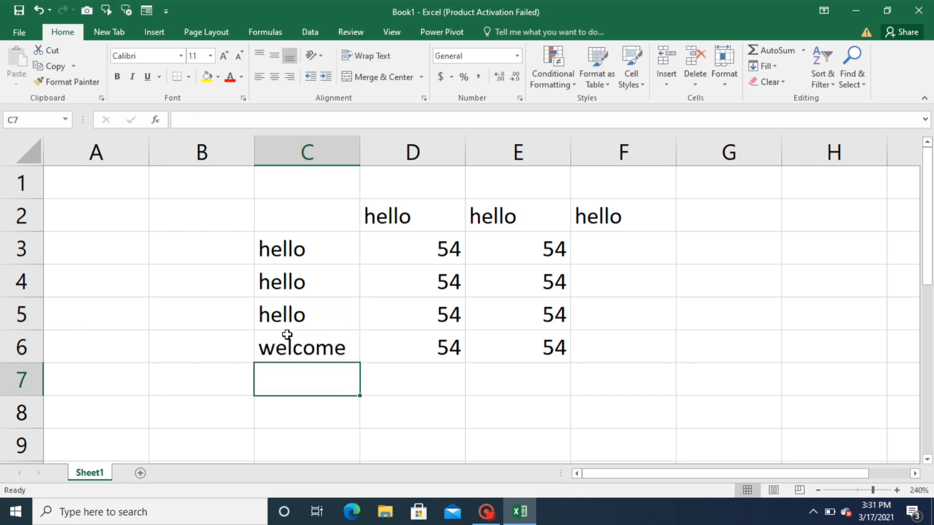
- Move the text in cell C6 onto C5, replacing its content, and undo the move
{"action": "left_click", "coordinate": [287, 335]}
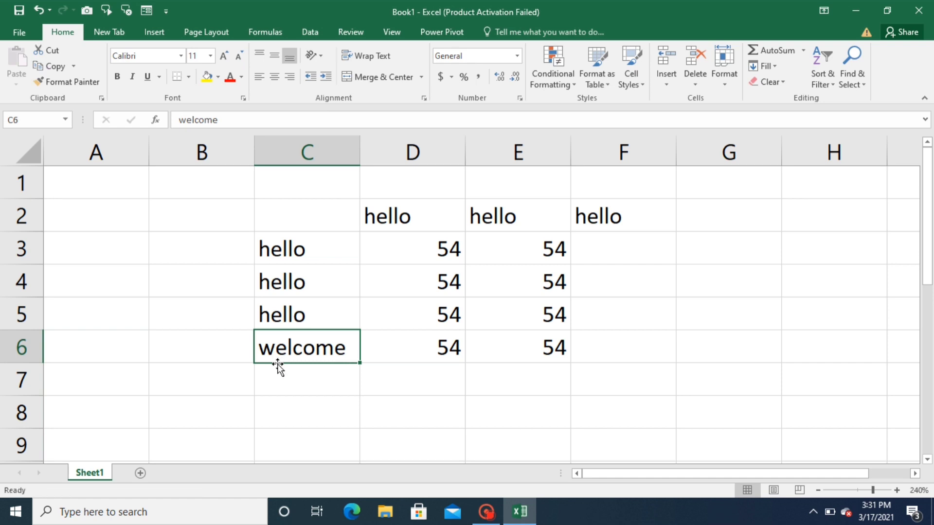
{"action": "left_click_drag", "start_coordinate": [278, 365], "coordinate": [283, 327]}
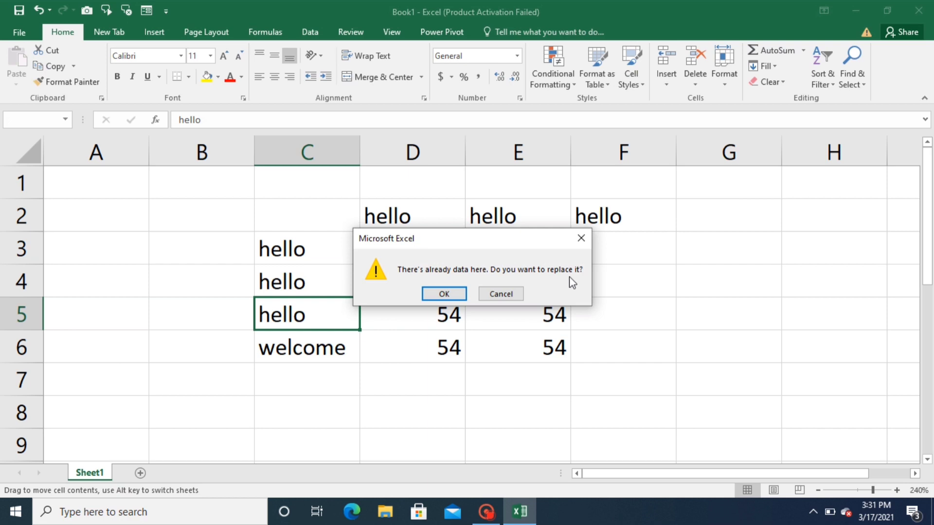
{"action": "left_click", "coordinate": [437, 290]}
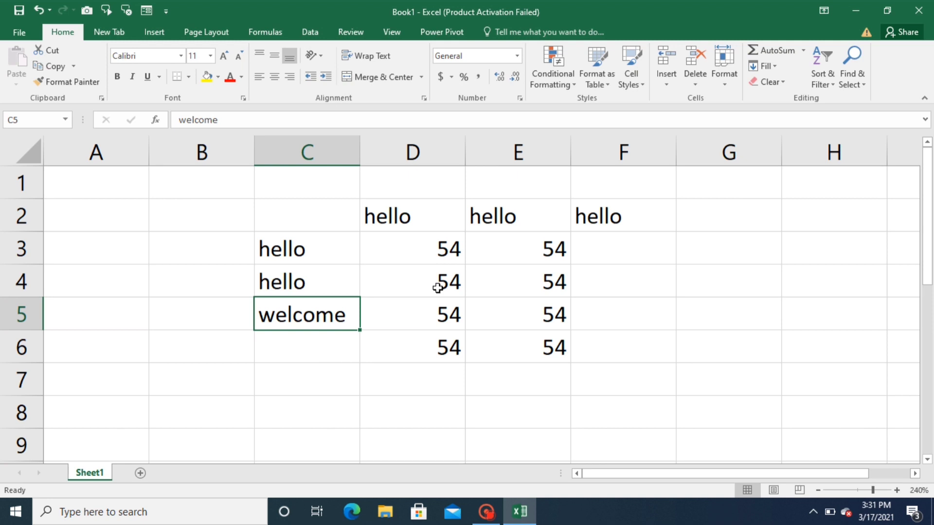
{"action": "key", "text": "ctrl+z"}
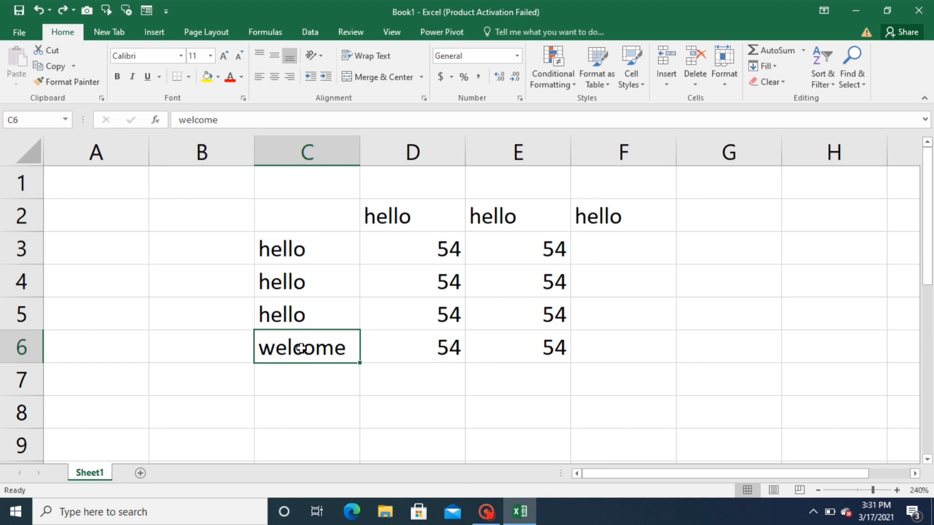
- Cut the text in cell C6 and insert the cut cell at C4, shifting the existing cells down
{"action": "key", "text": "ctrl+c"}
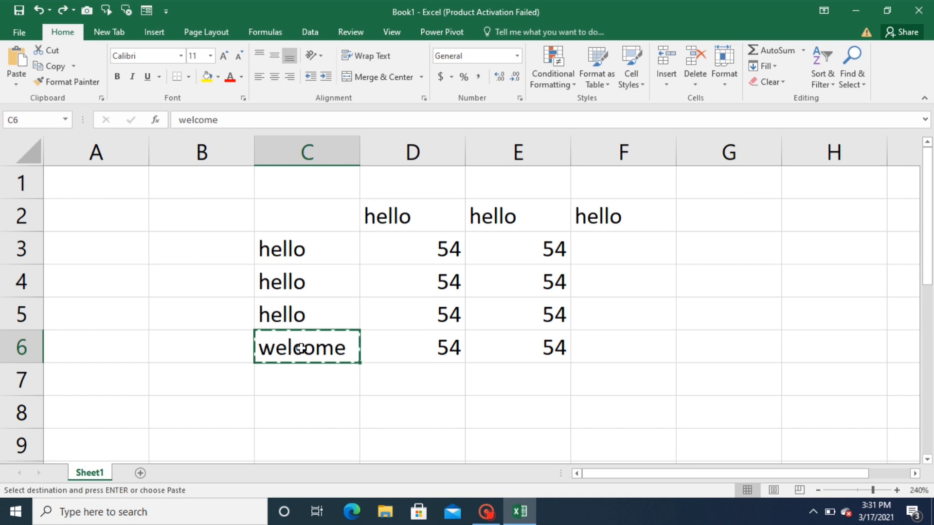
{"action": "left_click", "coordinate": [310, 282]}
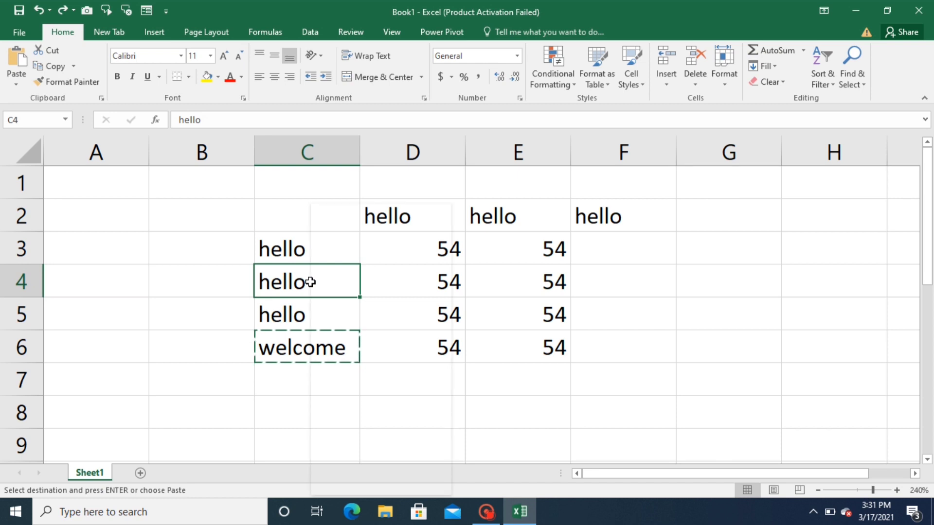
{"action": "right_click", "coordinate": [310, 282]}
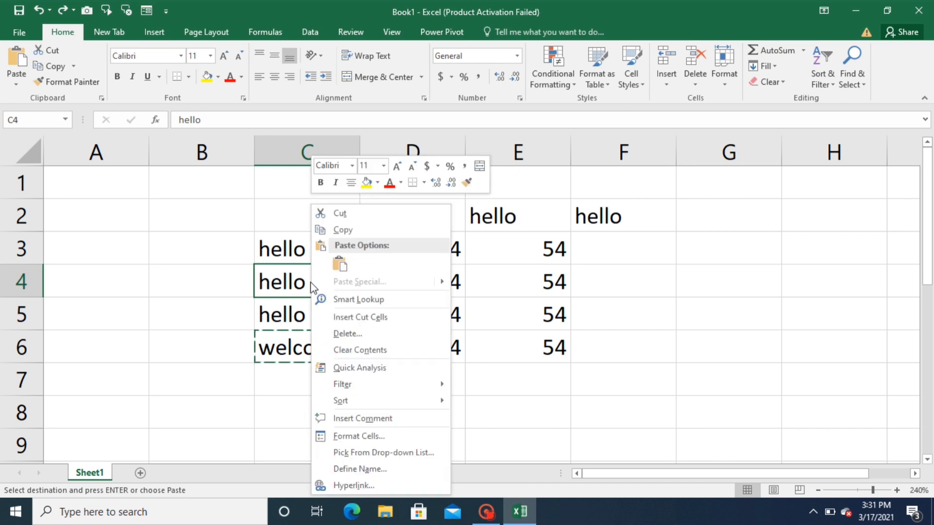
{"action": "left_click", "coordinate": [339, 317]}
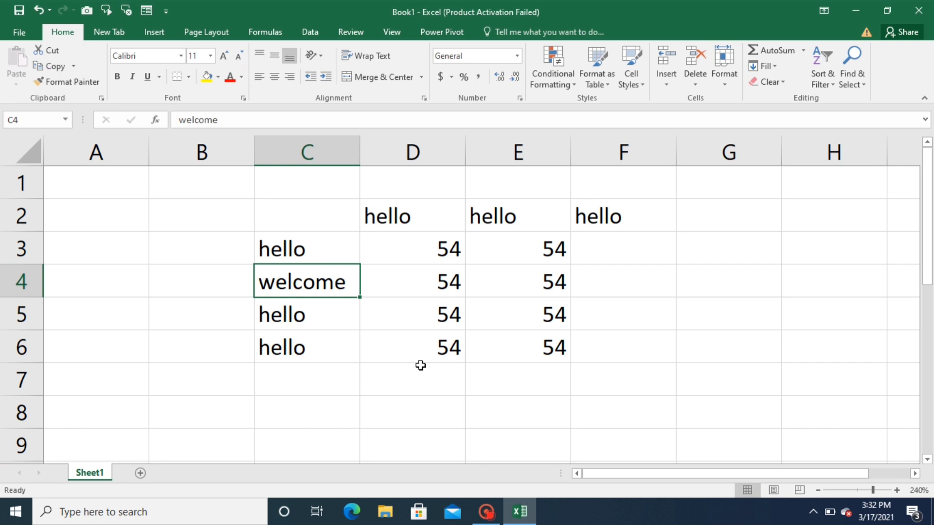
- Fill cell C7 with the content of the cell above and G2 with the content of the cell to its left
{"action": "left_click", "coordinate": [315, 370]}
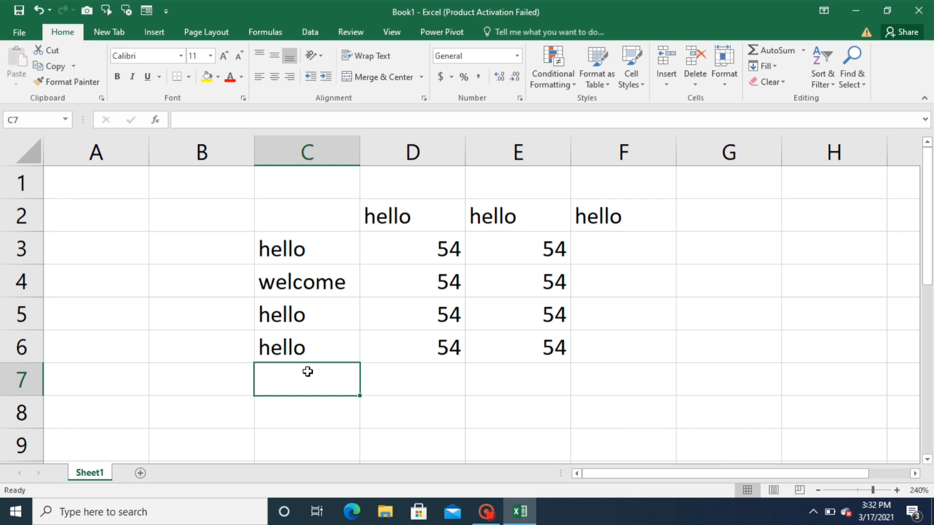
{"action": "key", "text": "ctrl+d"}
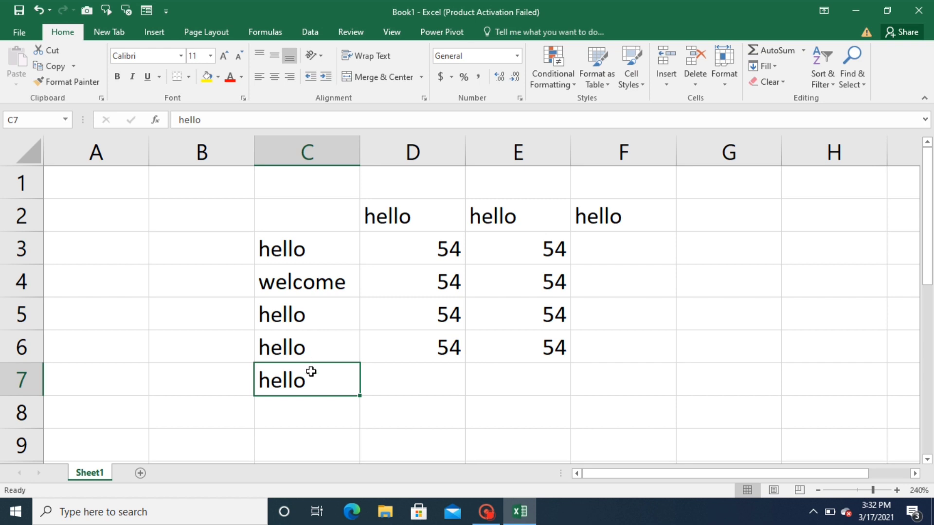
{"action": "left_click", "coordinate": [703, 218]}
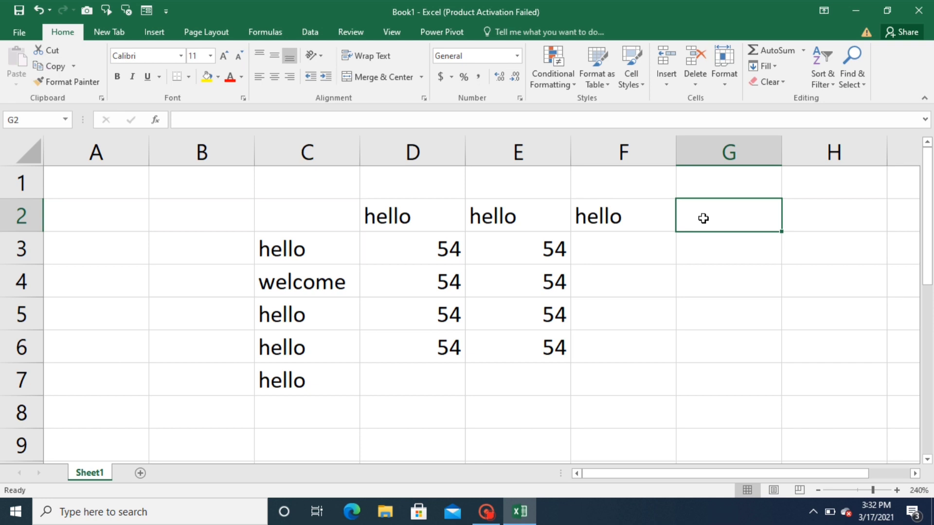
{"action": "key", "text": "ctrl+r"}
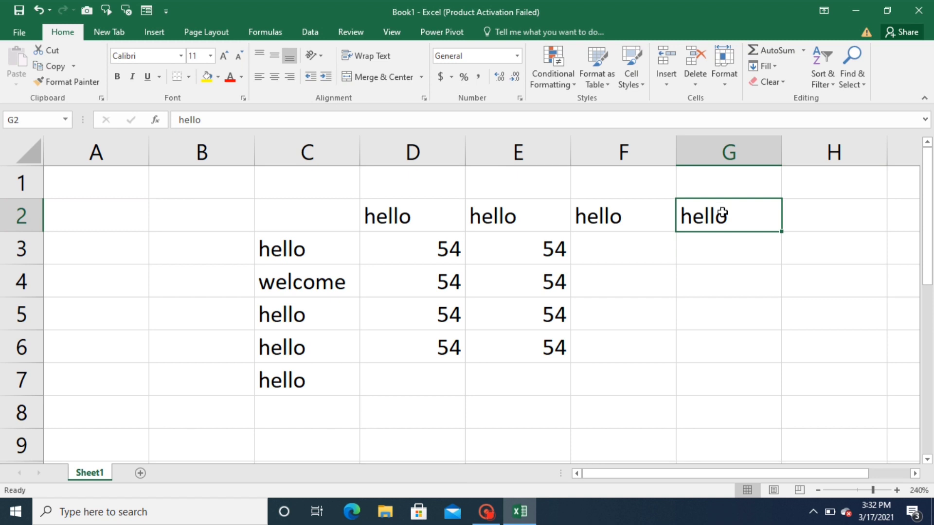
- Overwrite the text in cell C7 with "ghhh" and reselect the cell
{"action": "left_click", "coordinate": [301, 392]}
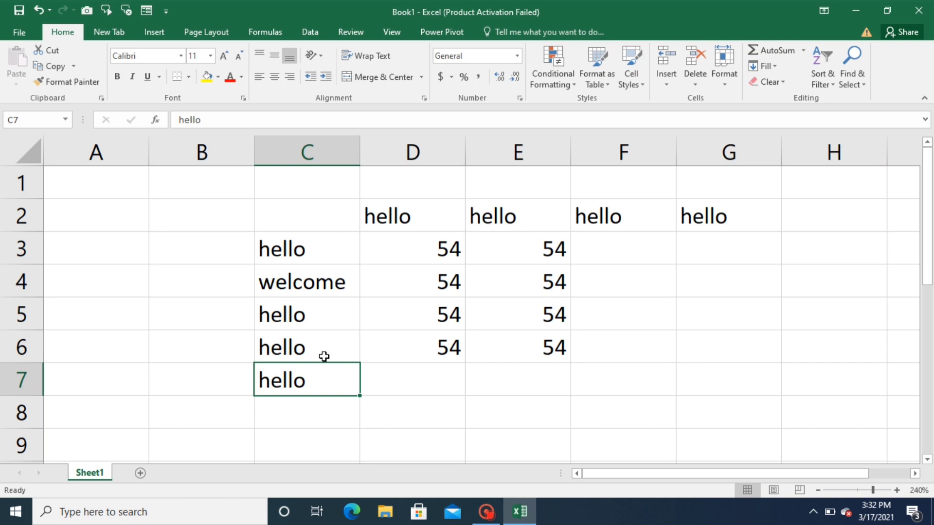
{"action": "type", "text": "ghhh"}
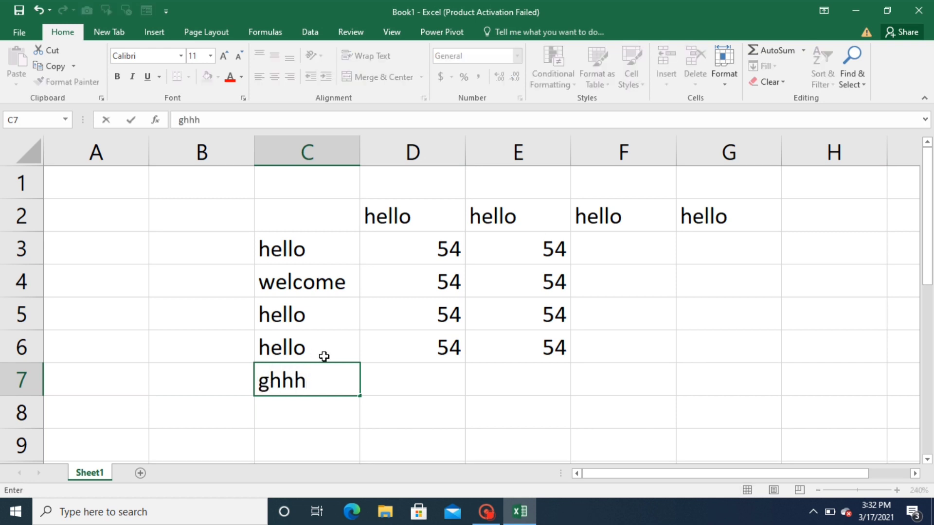
{"action": "key", "text": "Return"}
{"action": "key", "text": "Up"}
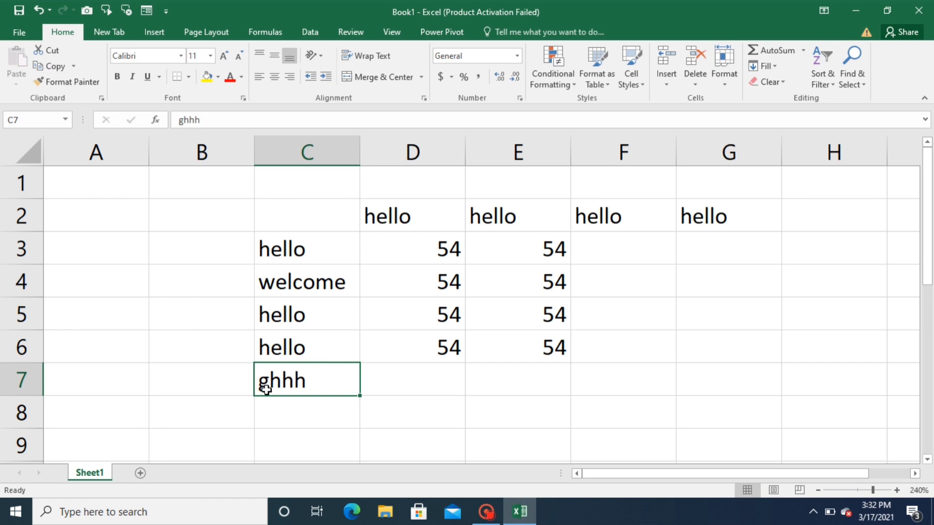
- Edit cell C7 in place, appending "uuuu" to its existing text
{"action": "double_click", "coordinate": [323, 389]}
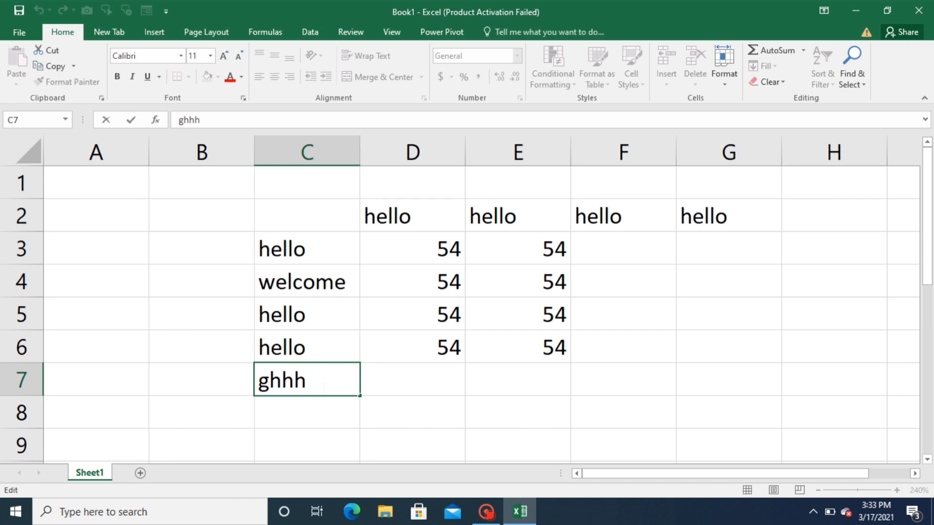
{"action": "type", "text": "uuuu"}
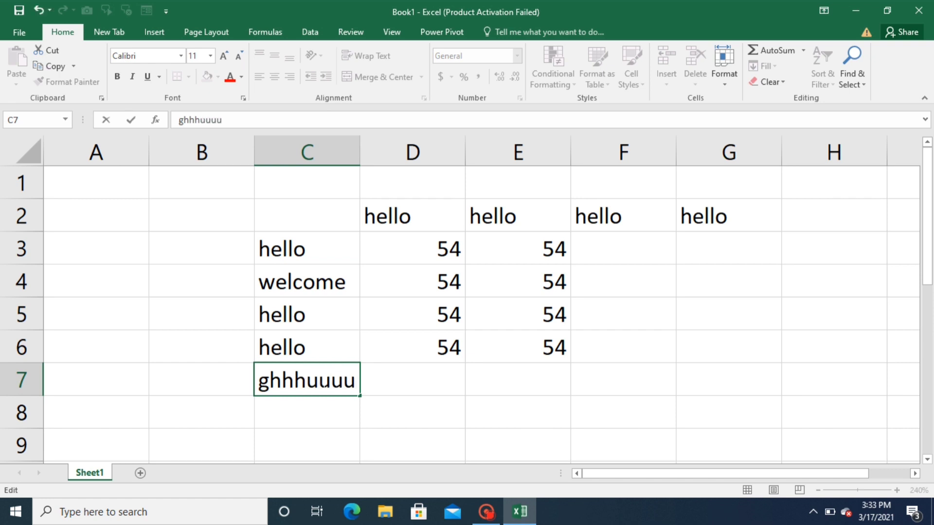
{"action": "key", "text": "Return"}
{"action": "left_click", "coordinate": [322, 388]}
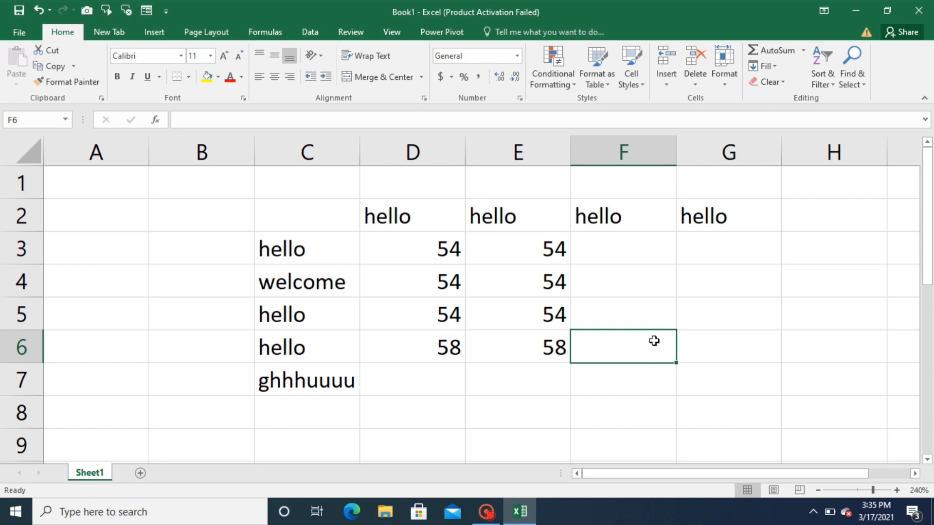
- Enter the formula =2+2 in cell F6 and reselect the cell
{"action": "type", "text": "=2+2"}
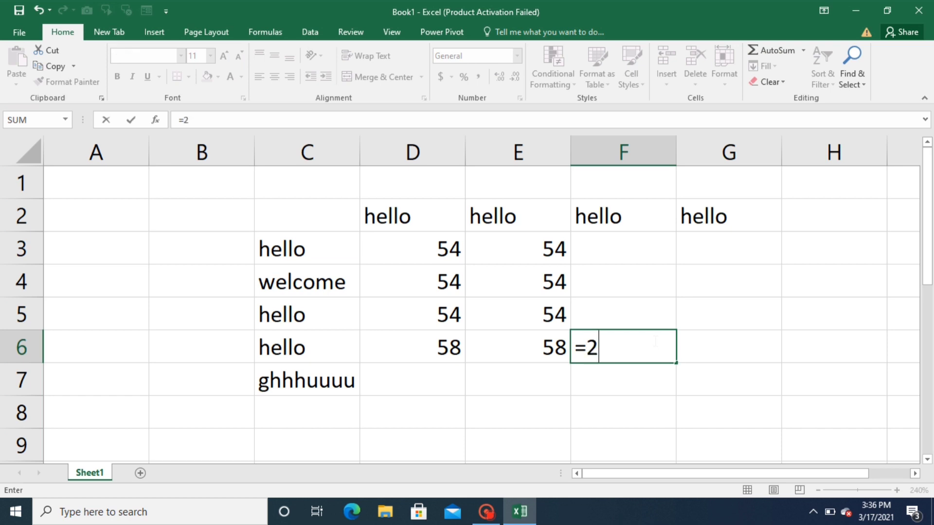
{"action": "key", "text": "Return"}
{"action": "left_click", "coordinate": [653, 341]}
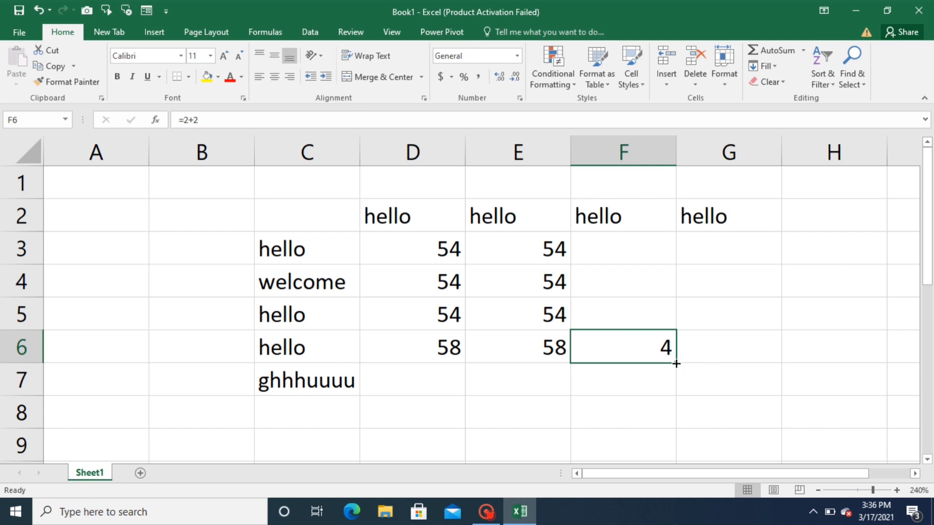
- Replace the formula in cell F6 with =D6+E6 and reselect the cell
{"action": "left_click", "coordinate": [653, 371]}
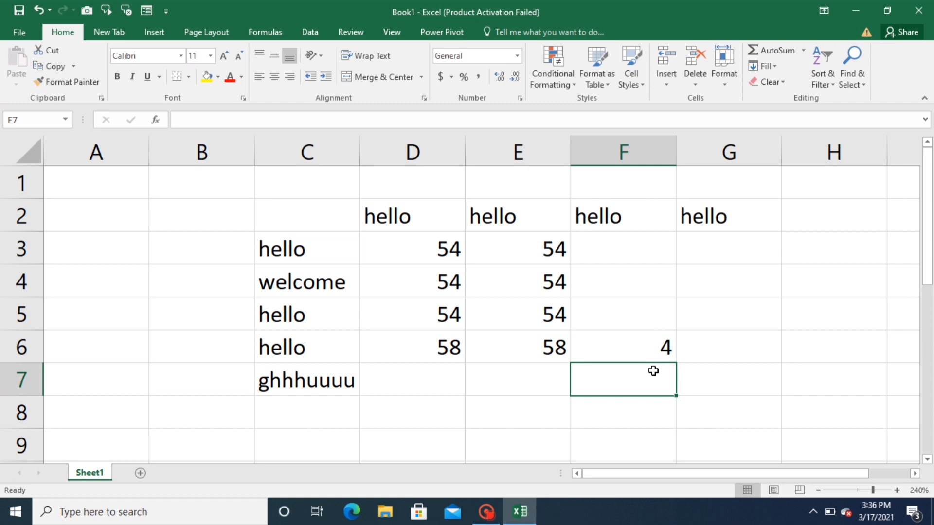
{"action": "left_click", "coordinate": [644, 342]}
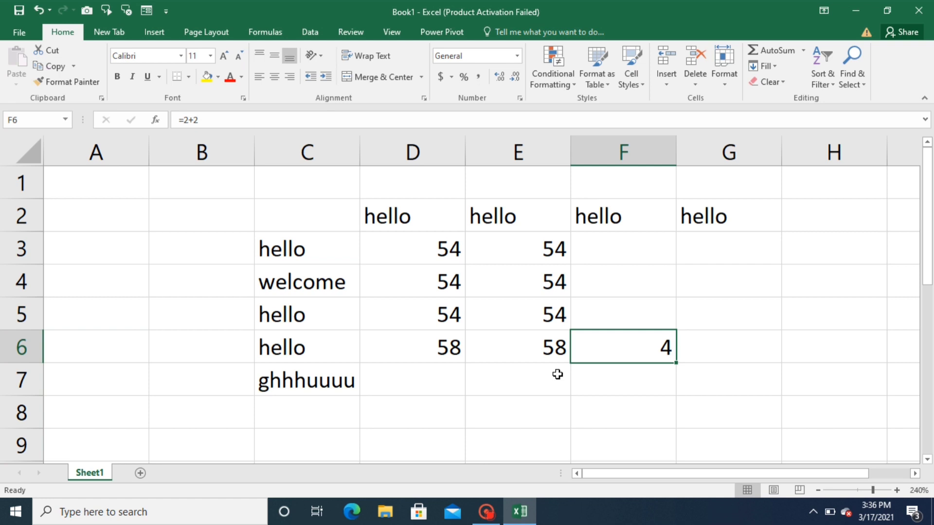
{"action": "type", "text": "="}
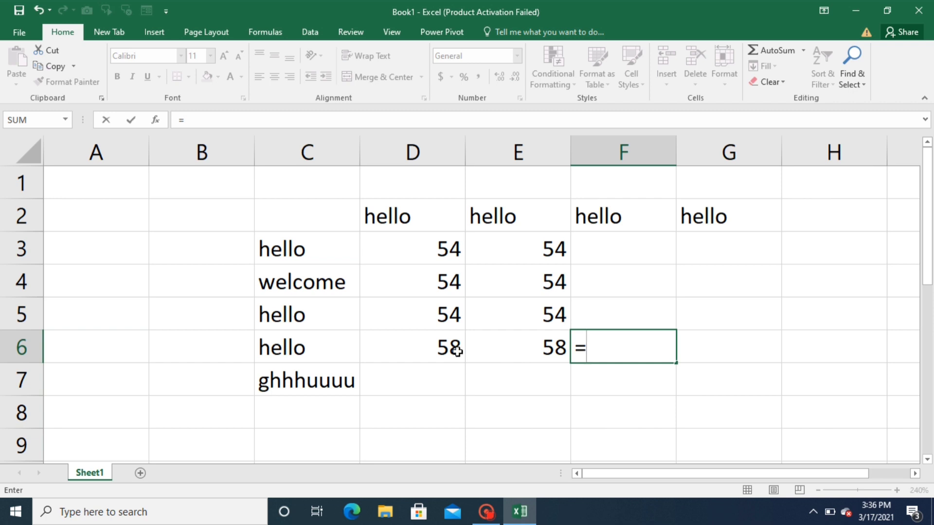
{"action": "left_click", "coordinate": [456, 351]}
{"action": "type", "text": "+"}
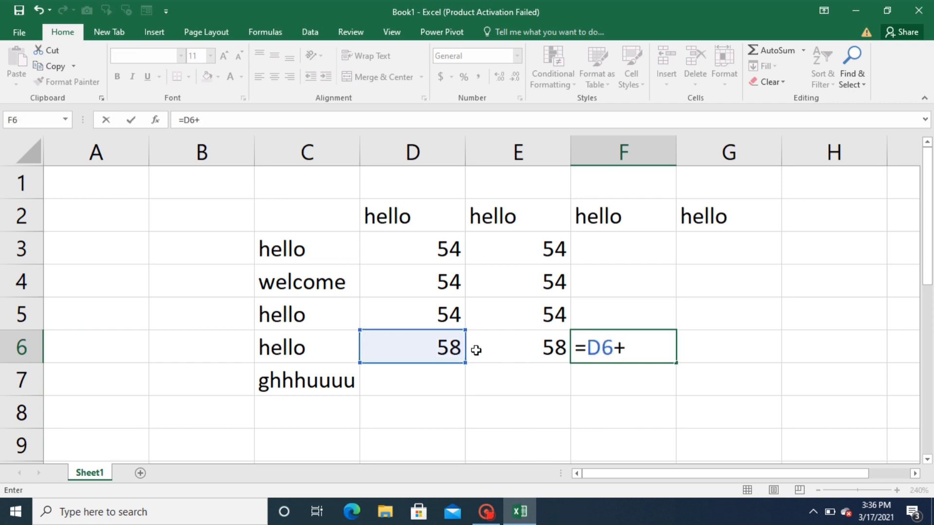
{"action": "left_click", "coordinate": [517, 350]}
{"action": "key", "text": "Return"}
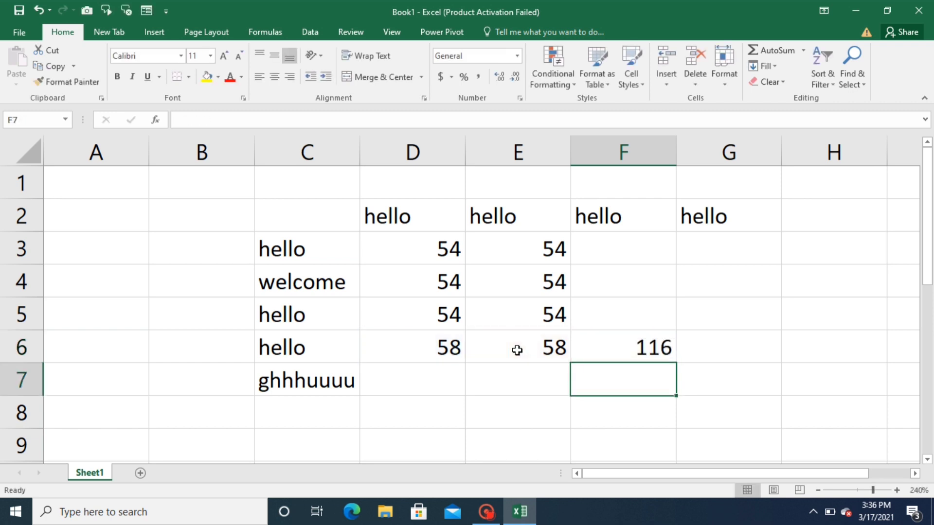
{"action": "key", "text": "Up"}
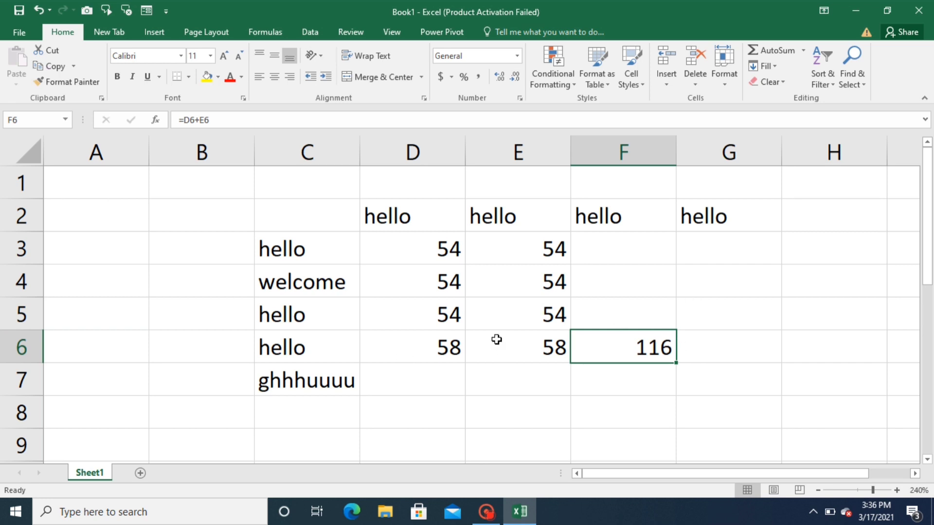
- Change the value in cell D6 to 5 and move on to the neighbouring cell E6
{"action": "left_click", "coordinate": [445, 345]}
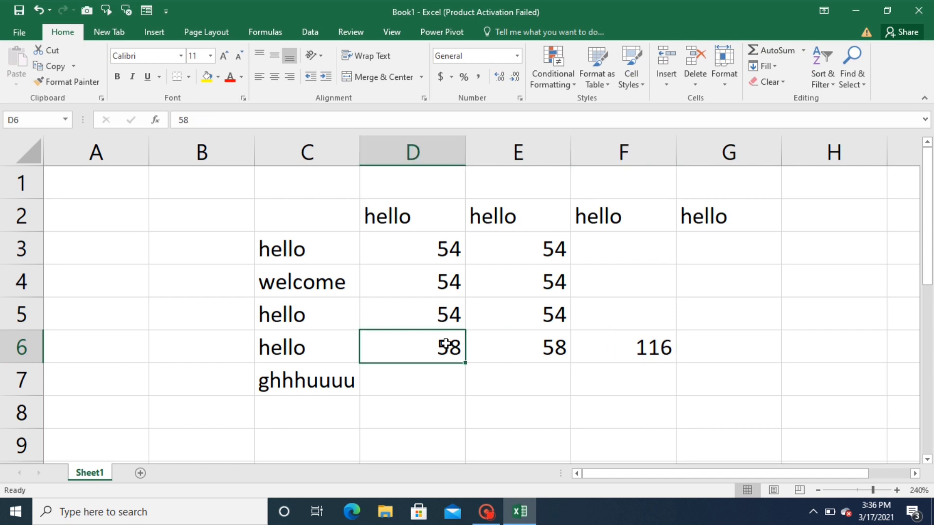
{"action": "type", "text": "5"}
{"action": "key", "text": "Tab"}
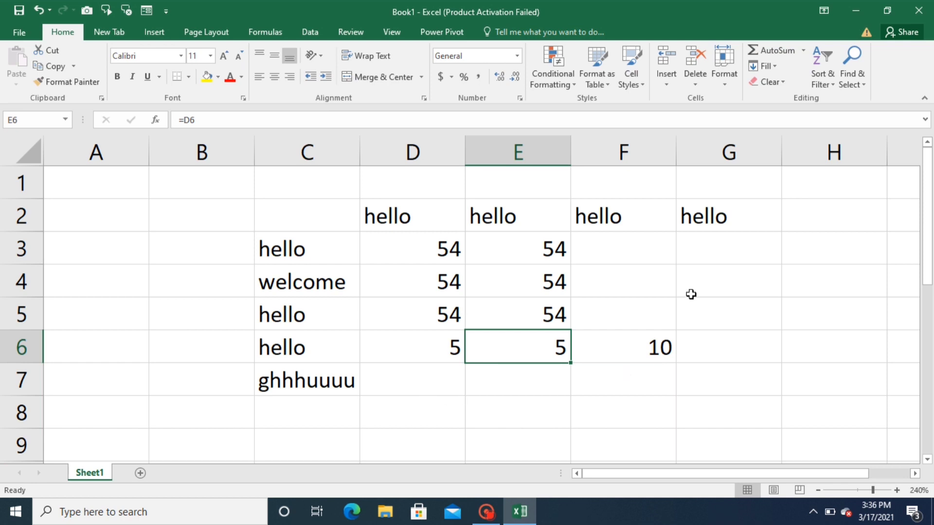
- Select the range D3:E6, extending the selection from D3 down to row 6 and across to column E
{"action": "left_click", "coordinate": [519, 309]}
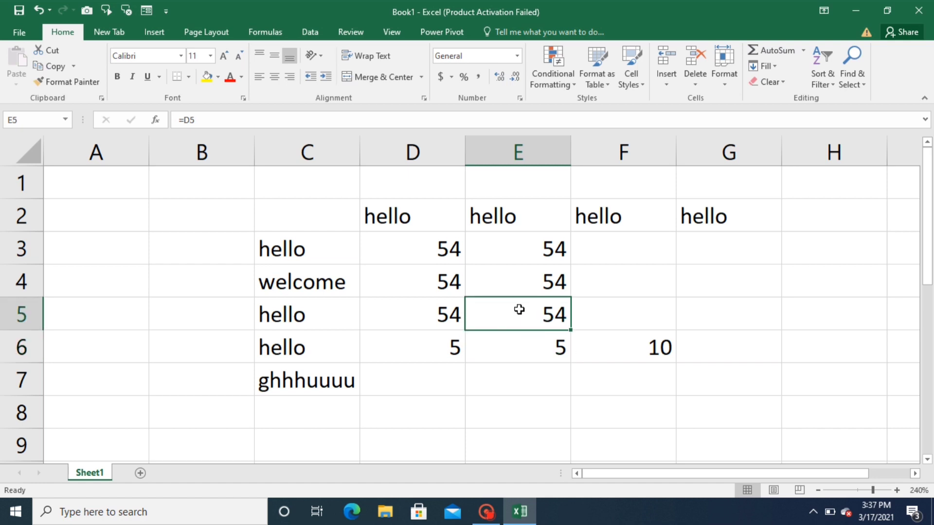
{"action": "left_click", "coordinate": [428, 252]}
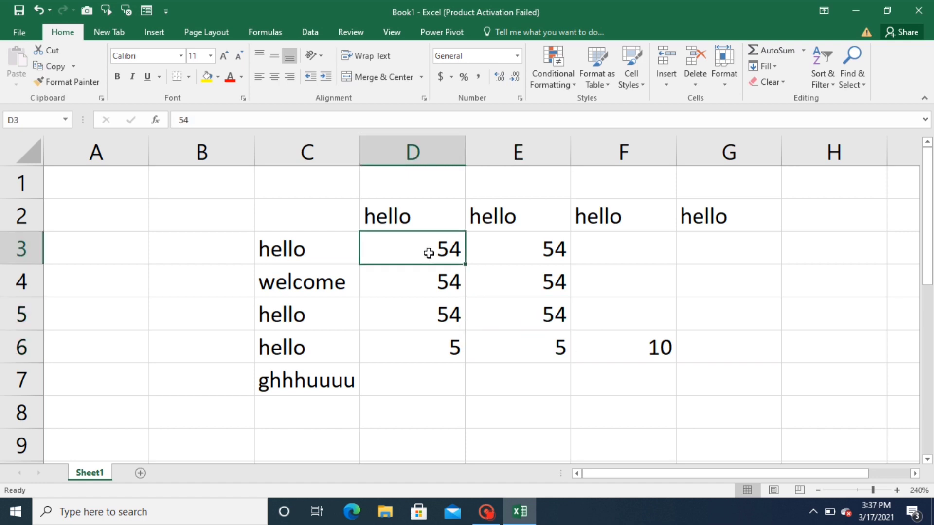
{"action": "left_click", "coordinate": [552, 302]}
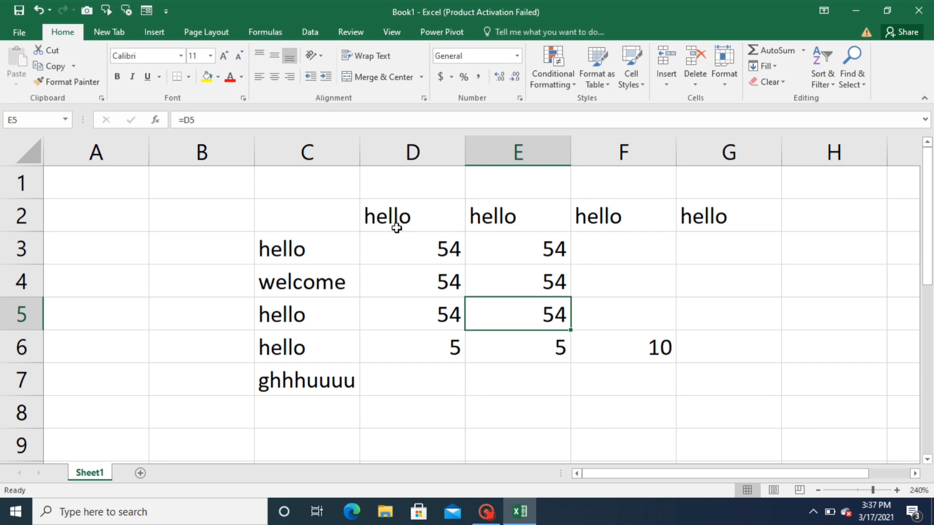
{"action": "left_click", "coordinate": [406, 246]}
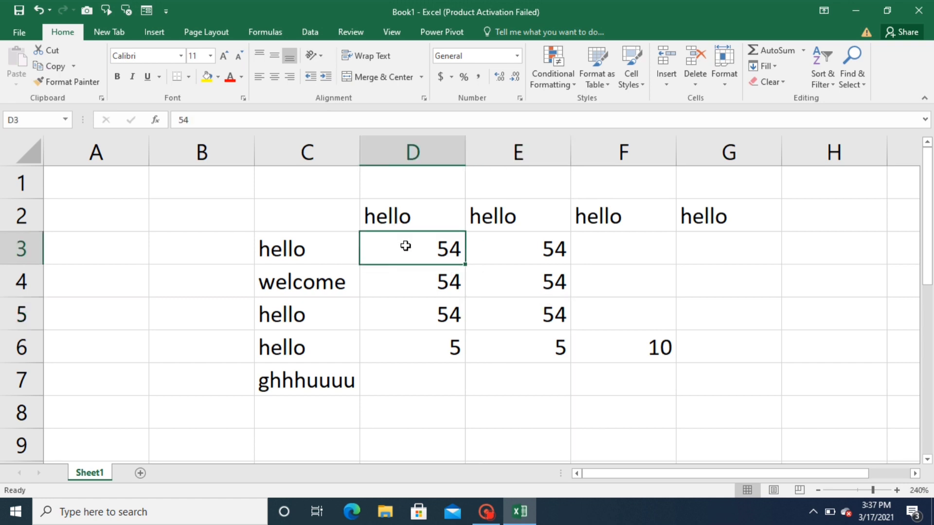
{"action": "key", "text": "shift+Down"}
{"action": "key", "text": "shift+Down"}
{"action": "key", "text": "shift+Down"}
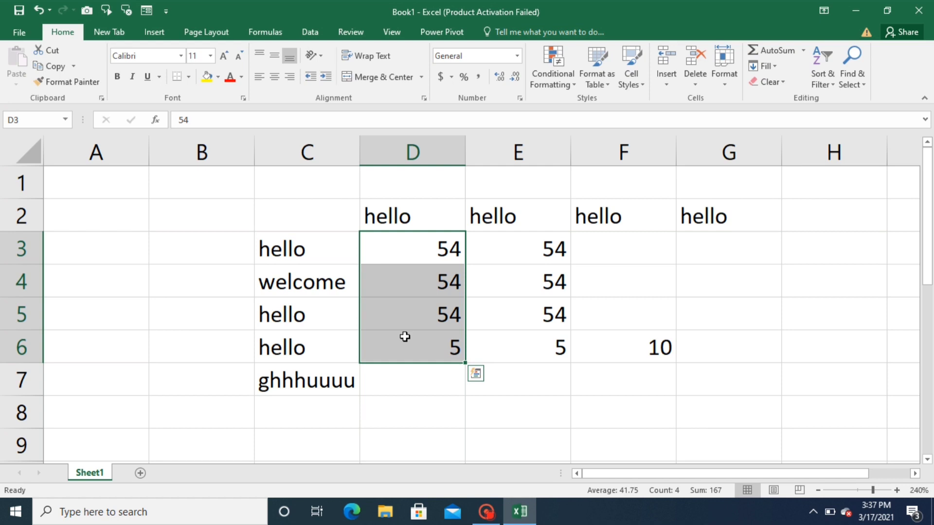
{"action": "key", "text": "shift+Right"}
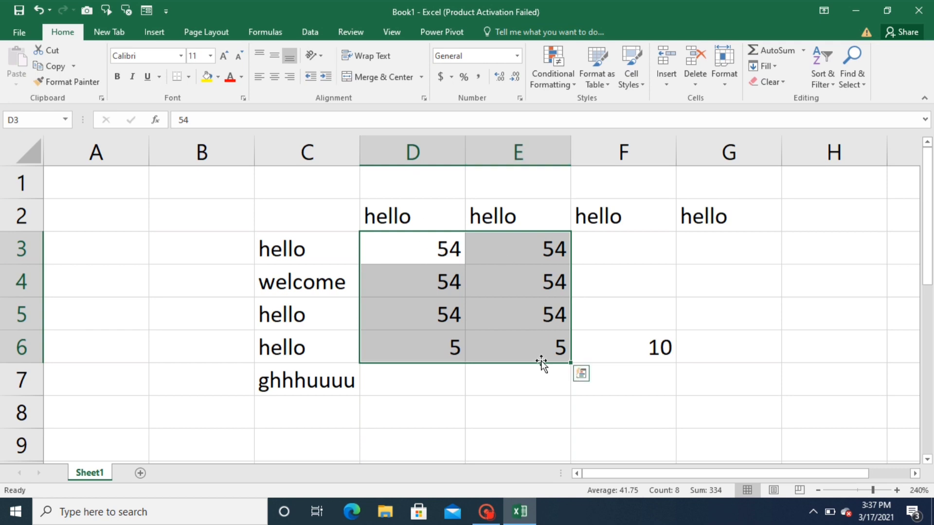
- Select only the numbers in column D, from D3 down to D6
{"action": "left_click", "coordinate": [437, 242]}
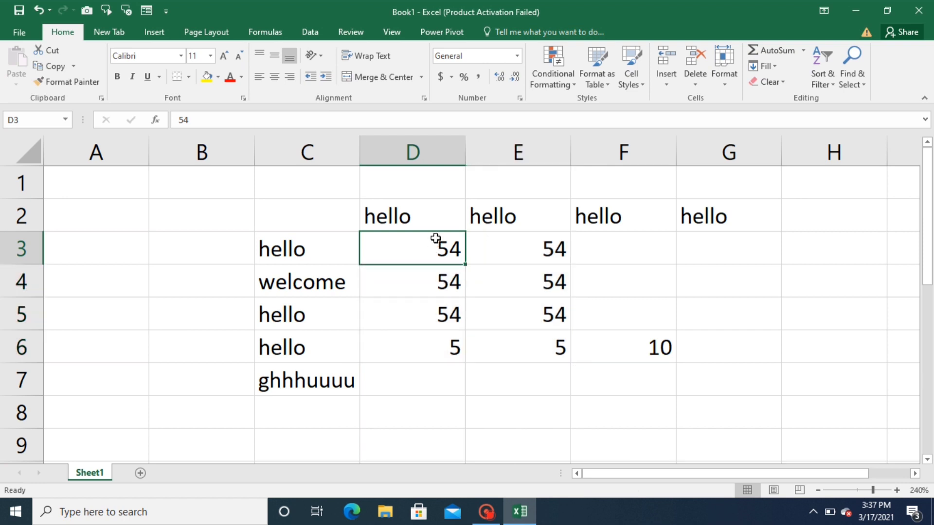
{"action": "key", "text": "shift+Down"}
{"action": "key", "text": "shift+Down"}
{"action": "key", "text": "shift+Down"}
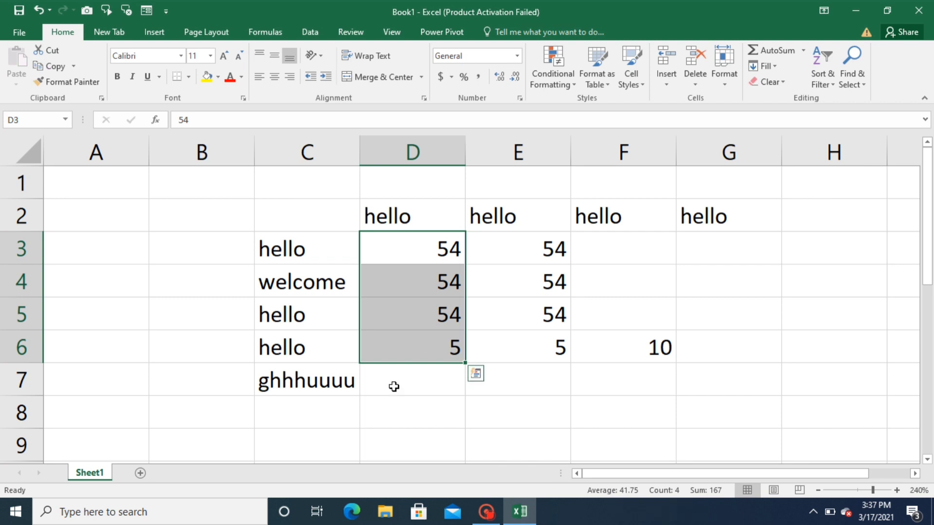
- Enter the formula =SUM(D3:D6) in cell D7 and reselect the cell
{"action": "left_click", "coordinate": [422, 380]}
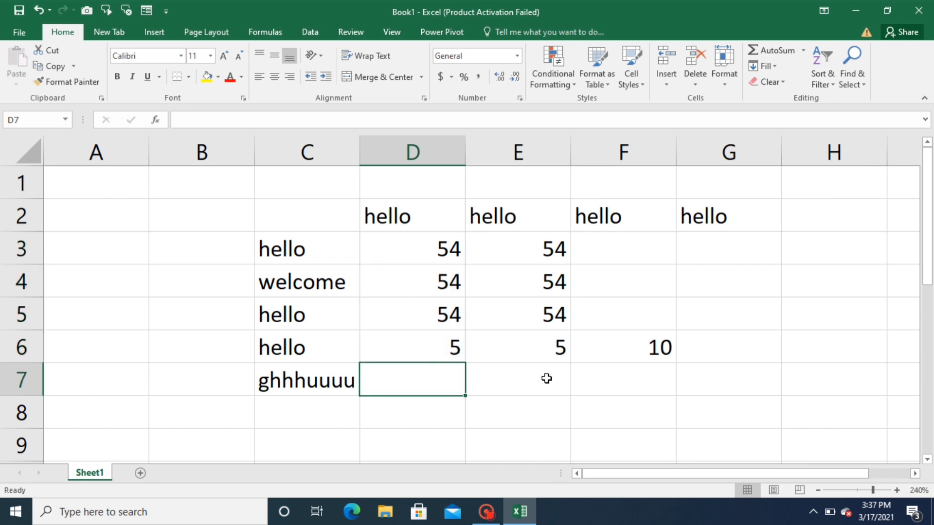
{"action": "type", "text": "="}
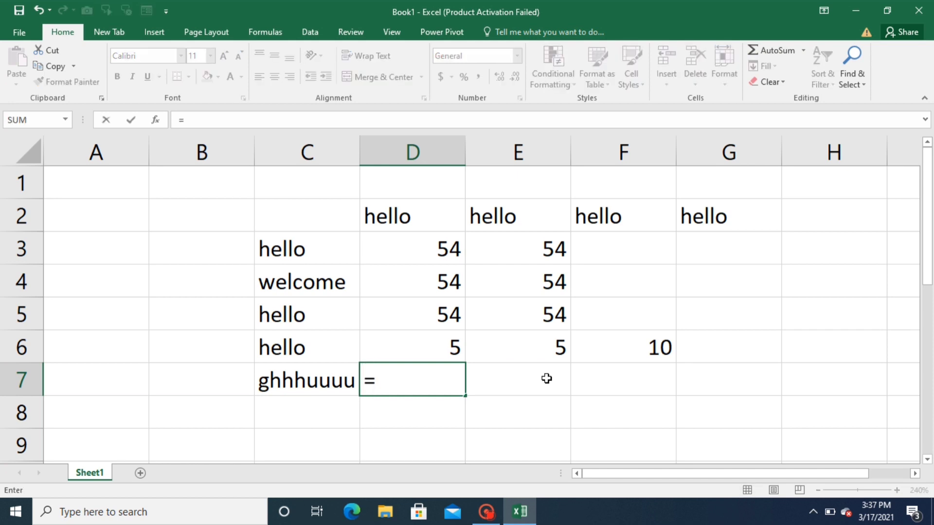
{"action": "type", "text": "sum("}
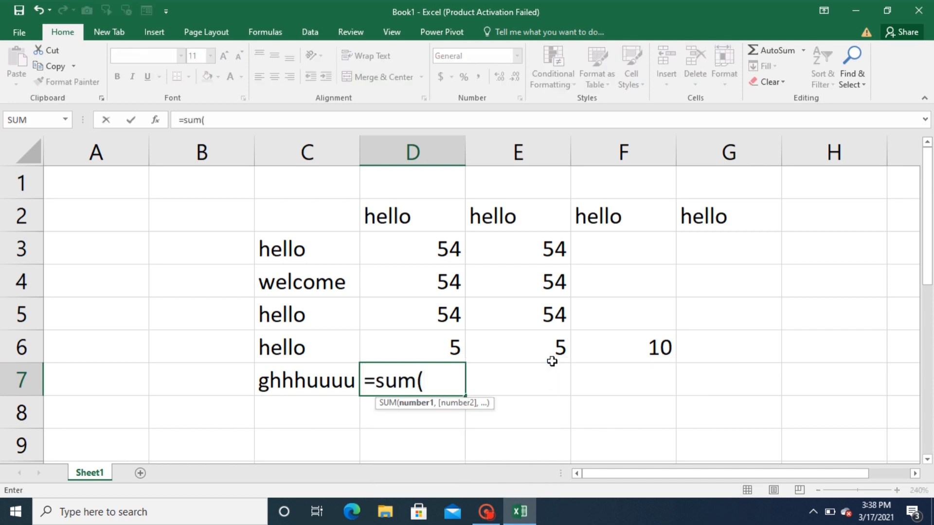
{"action": "left_click", "coordinate": [443, 249]}
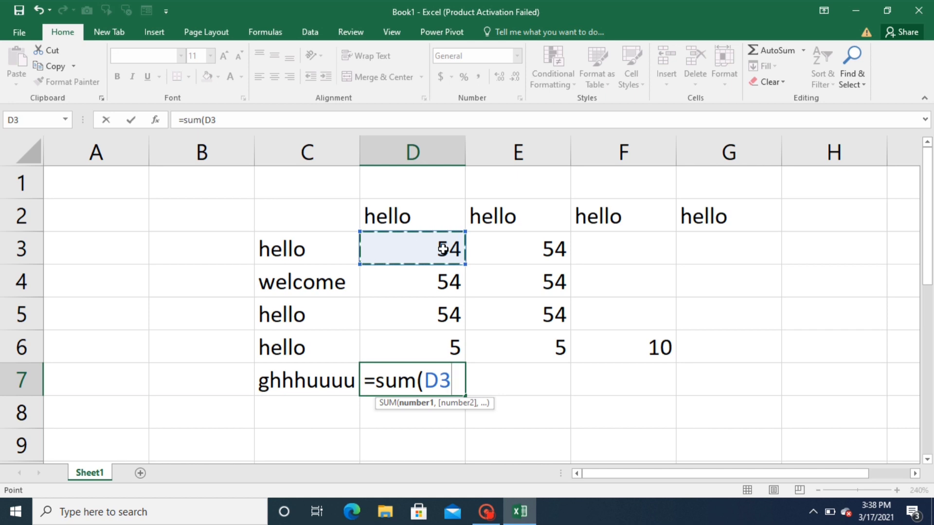
{"action": "key", "text": "F8"}
{"action": "key", "text": "Down"}
{"action": "key", "text": "Down"}
{"action": "key", "text": "Down"}
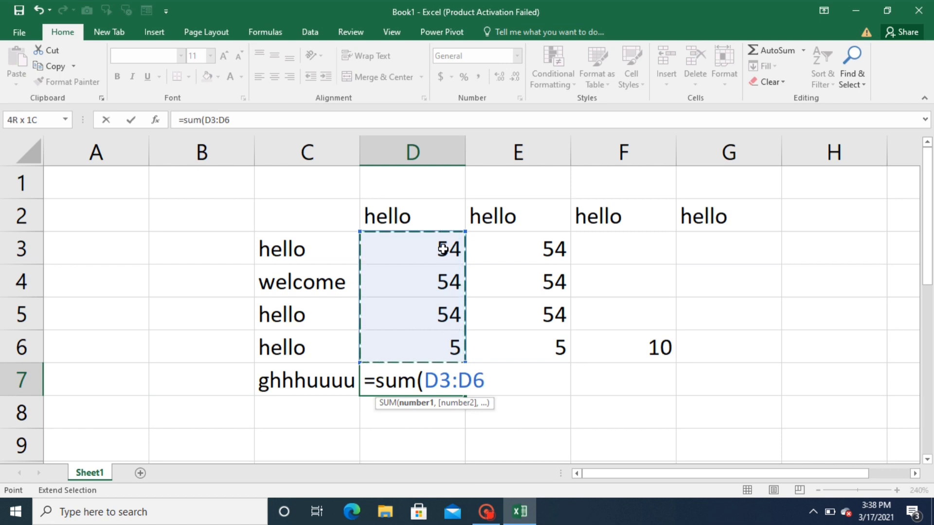
{"action": "type", "text": ")"}
{"action": "key", "text": "Return"}
{"action": "key", "text": "Up"}
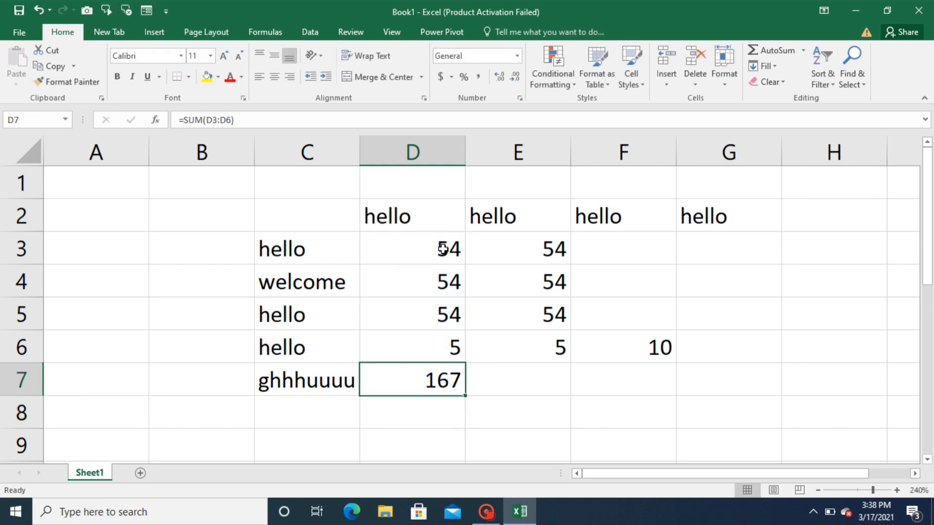
- Total the range E3:E6 in cell E7 with AutoSum and reselect the cell
{"action": "key", "text": "Right"}
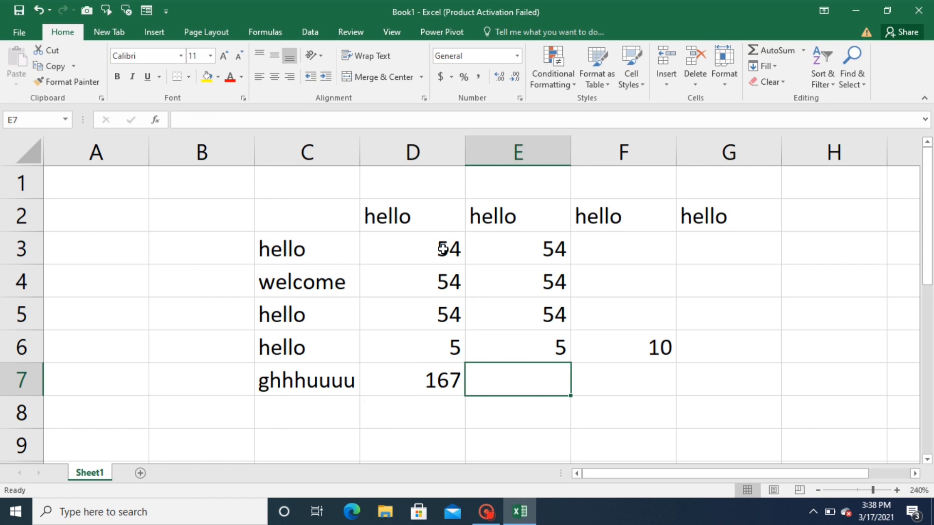
{"action": "key", "text": "alt+equal"}
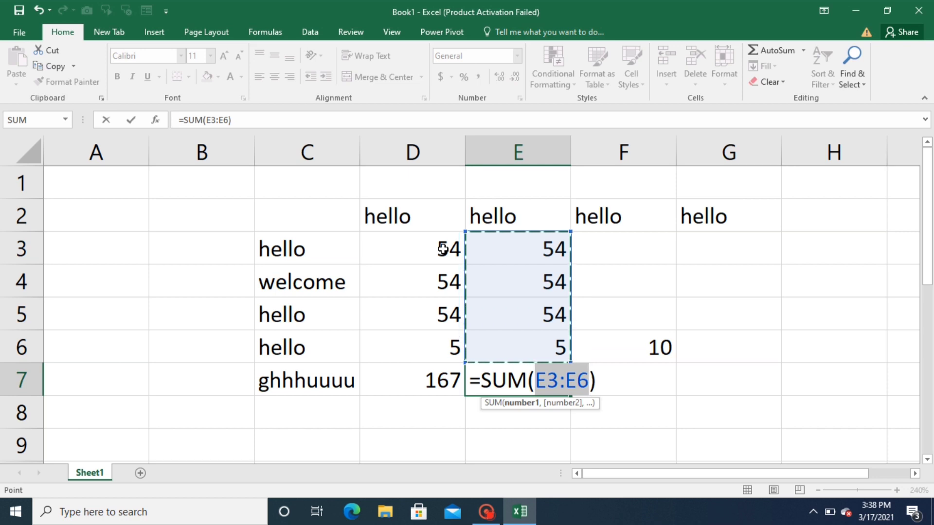
{"action": "key", "text": "Return"}
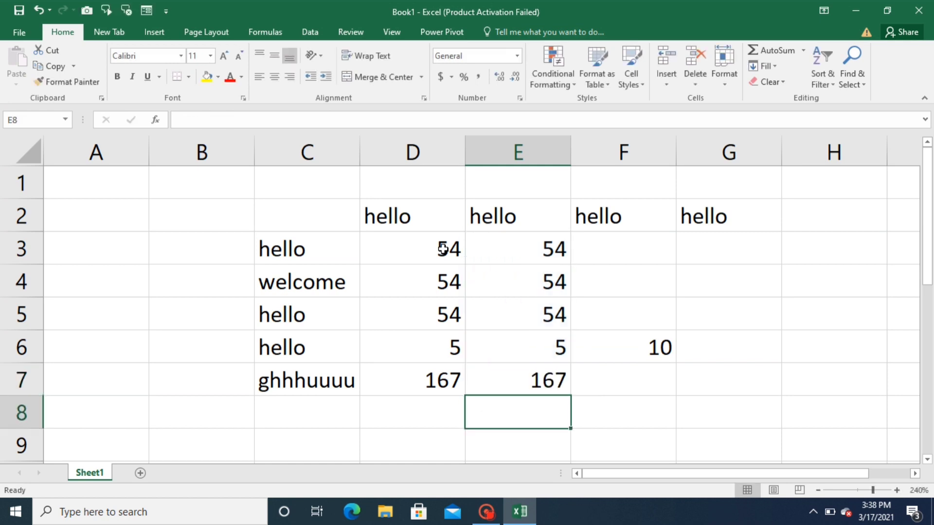
{"action": "key", "text": "Up"}
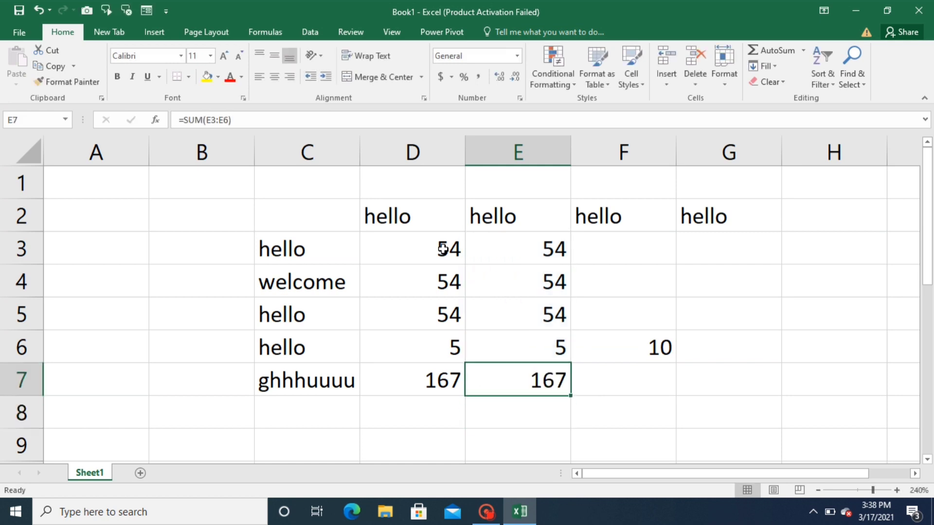
- Examine the workbook's file options and the available home, insert, page layout, formula and data commands
{"action": "left_click", "coordinate": [521, 277]}
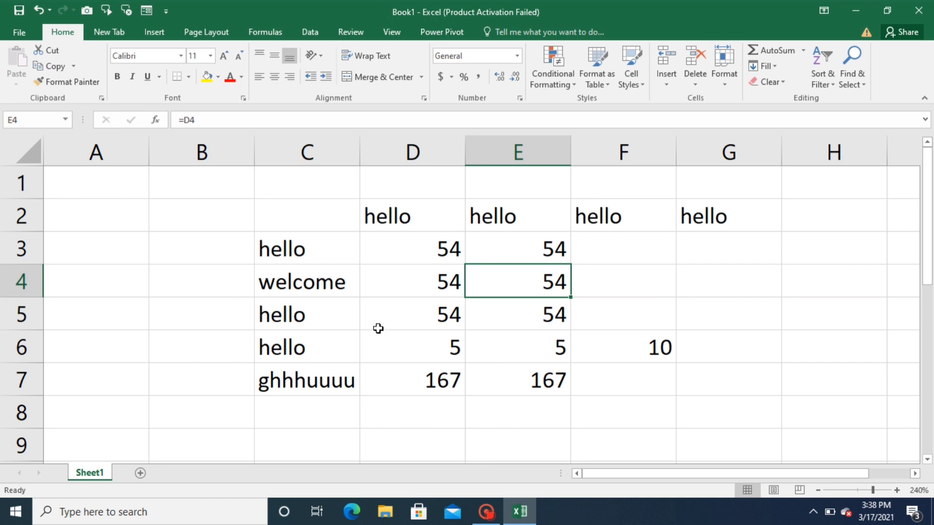
{"action": "left_click", "coordinate": [19, 33]}
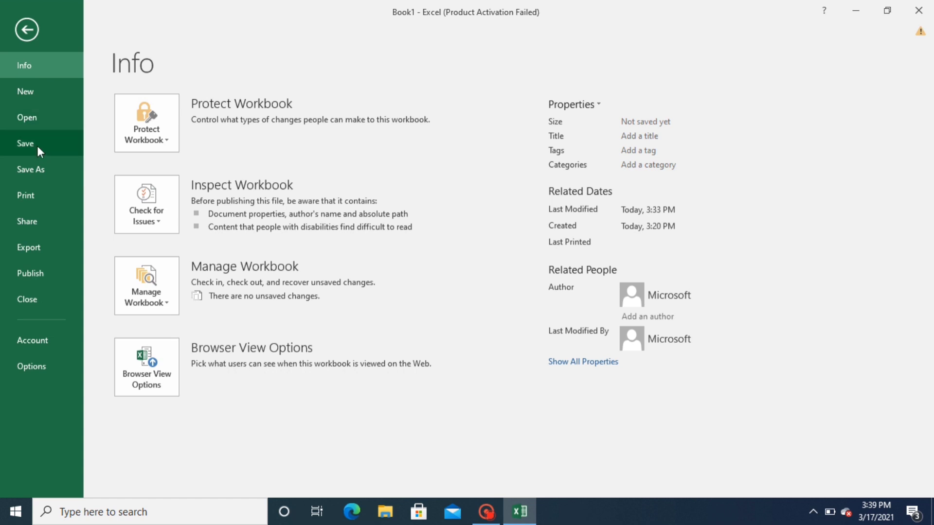
{"action": "left_click", "coordinate": [24, 31]}
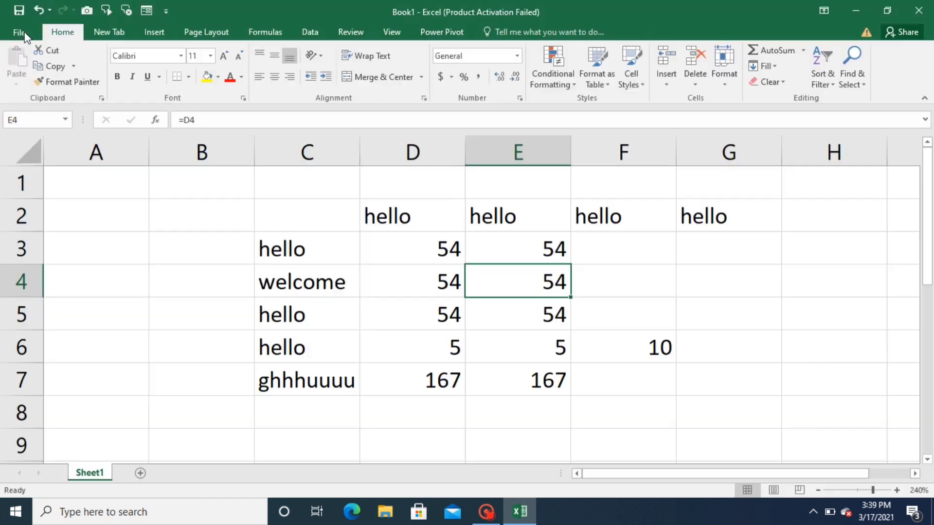
{"action": "left_click", "coordinate": [272, 221]}
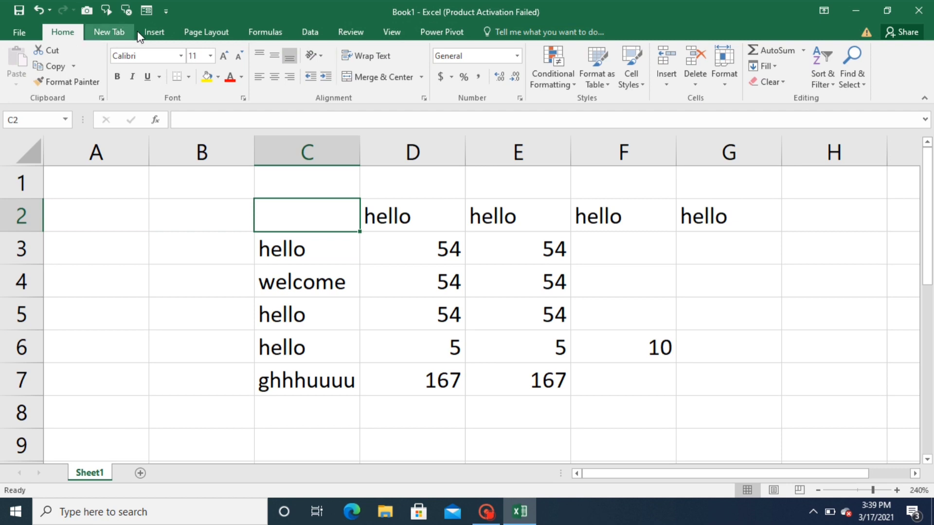
{"action": "left_click", "coordinate": [155, 31]}
{"action": "left_click", "coordinate": [208, 33]}
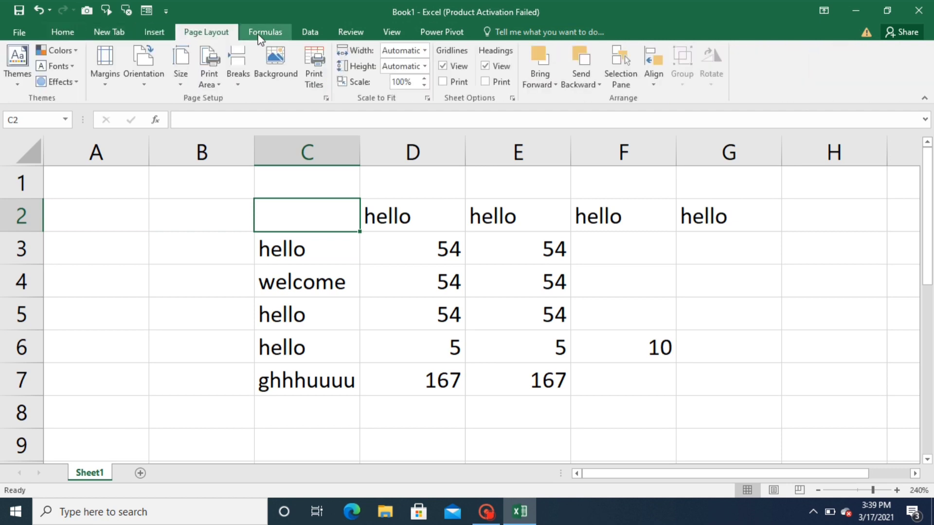
{"action": "left_click", "coordinate": [263, 34]}
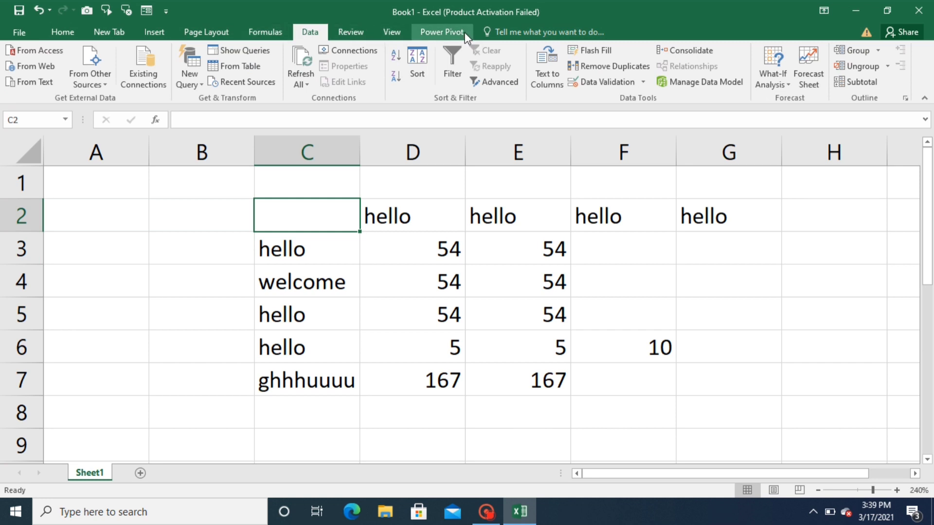
{"action": "left_click", "coordinate": [75, 31]}
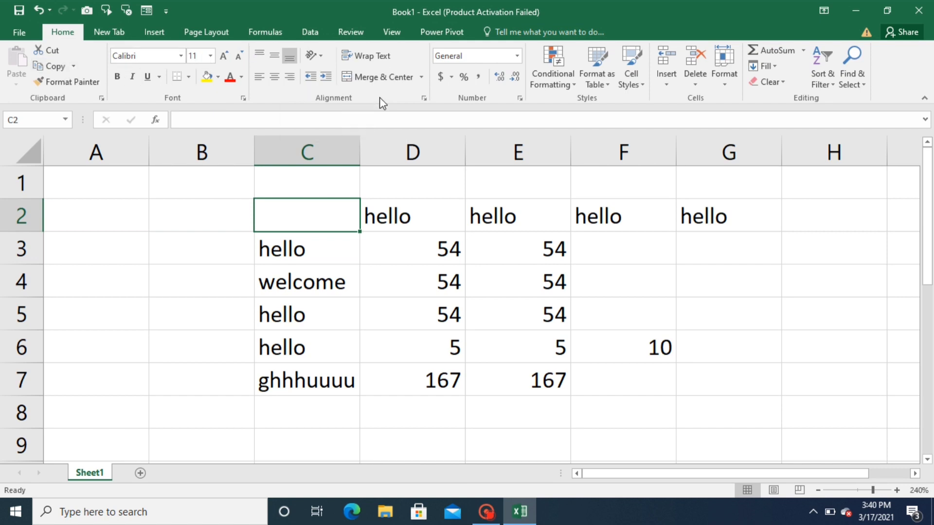
{"action": "left_click", "coordinate": [153, 34]}
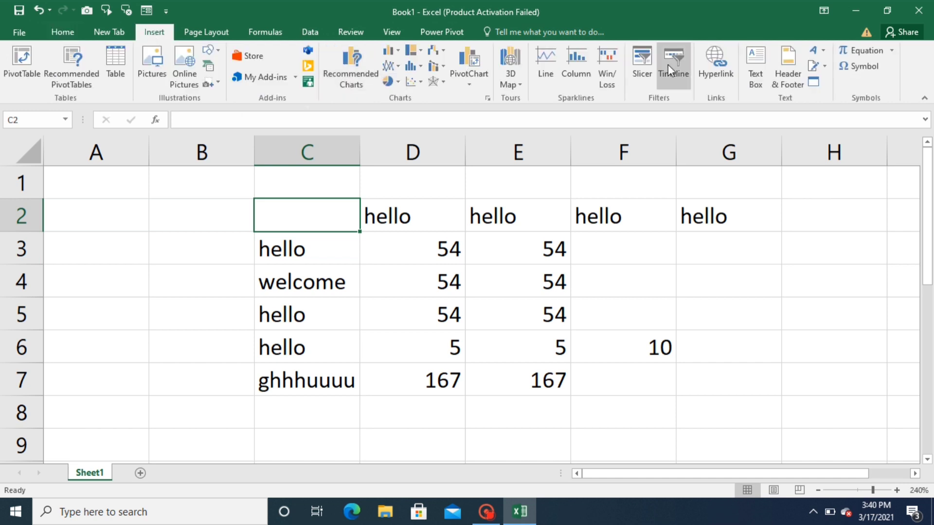
{"action": "left_click", "coordinate": [206, 30]}
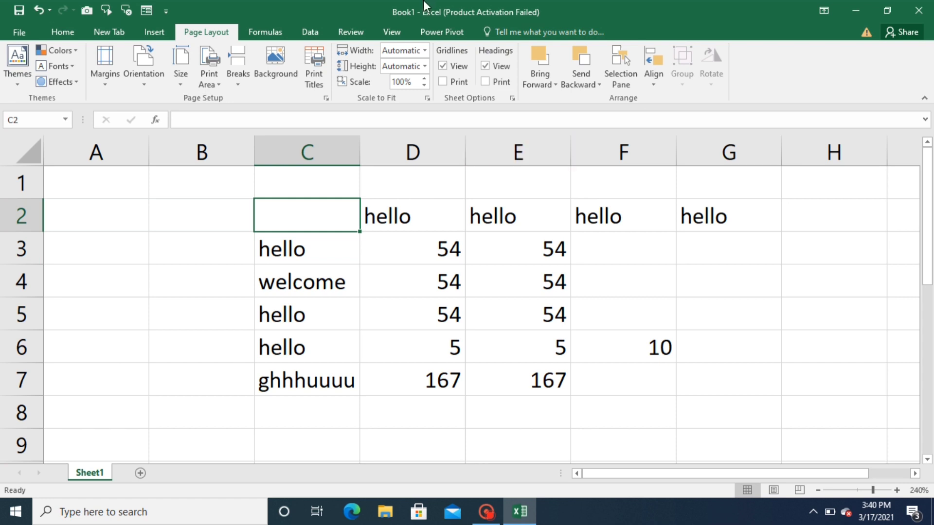
- Examine the formula, data, review, view and Power Pivot commands and the workbook's file information, and return to the worksheet
{"action": "left_click", "coordinate": [275, 29]}
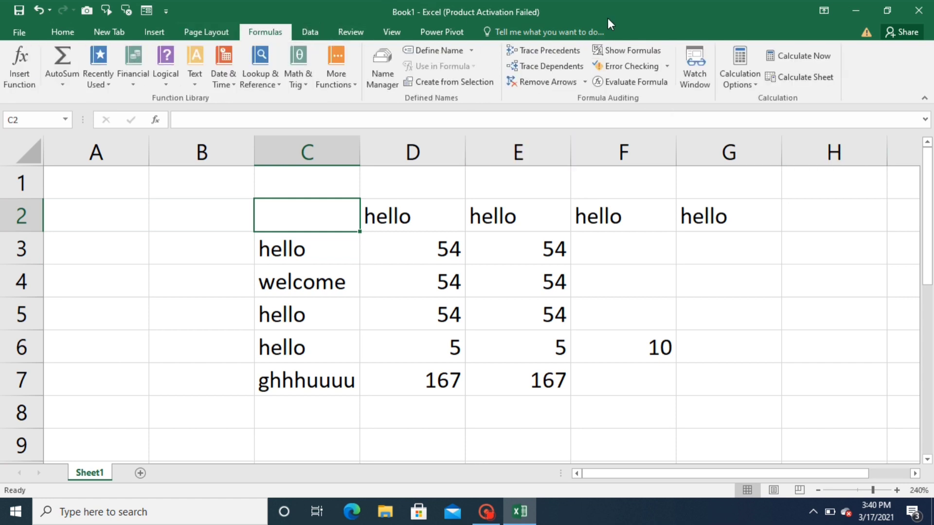
{"action": "left_click", "coordinate": [319, 33]}
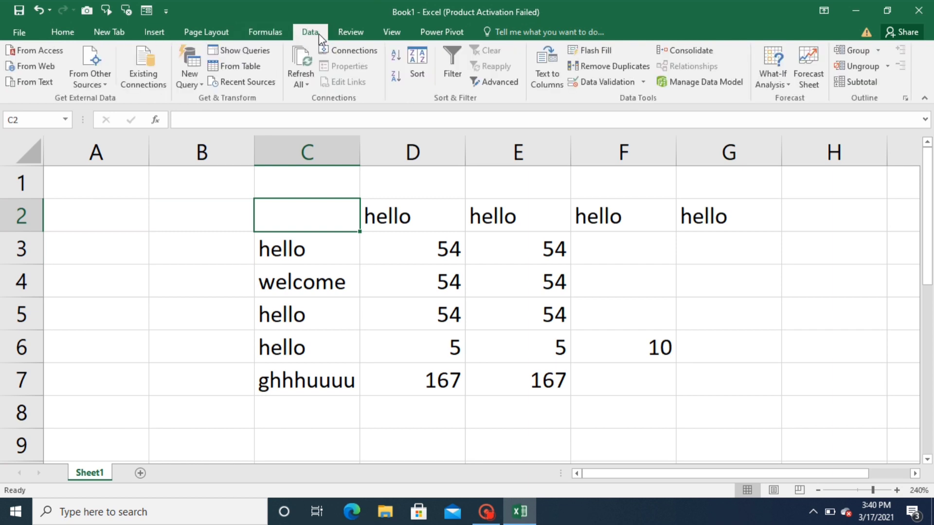
{"action": "left_click", "coordinate": [358, 34]}
{"action": "left_click", "coordinate": [392, 32]}
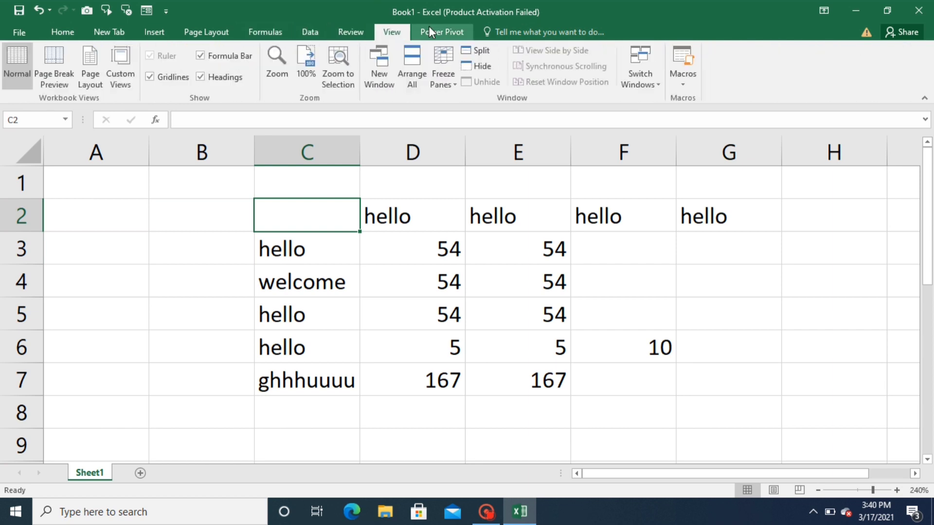
{"action": "left_click", "coordinate": [438, 30]}
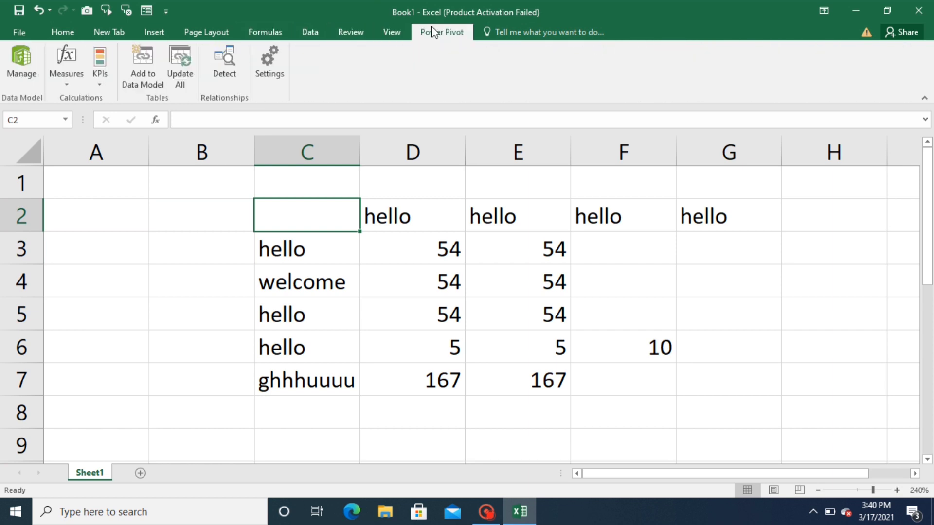
{"action": "left_click", "coordinate": [20, 33]}
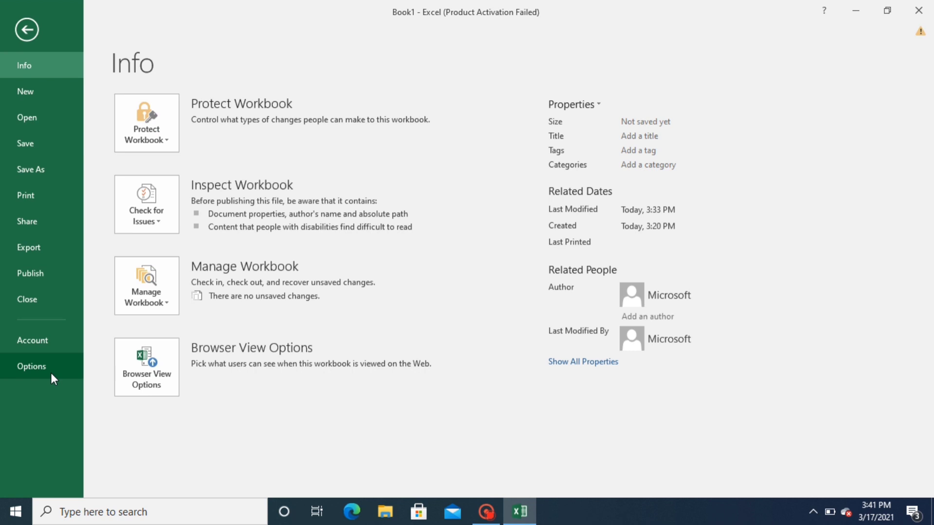
{"action": "left_click", "coordinate": [26, 29]}
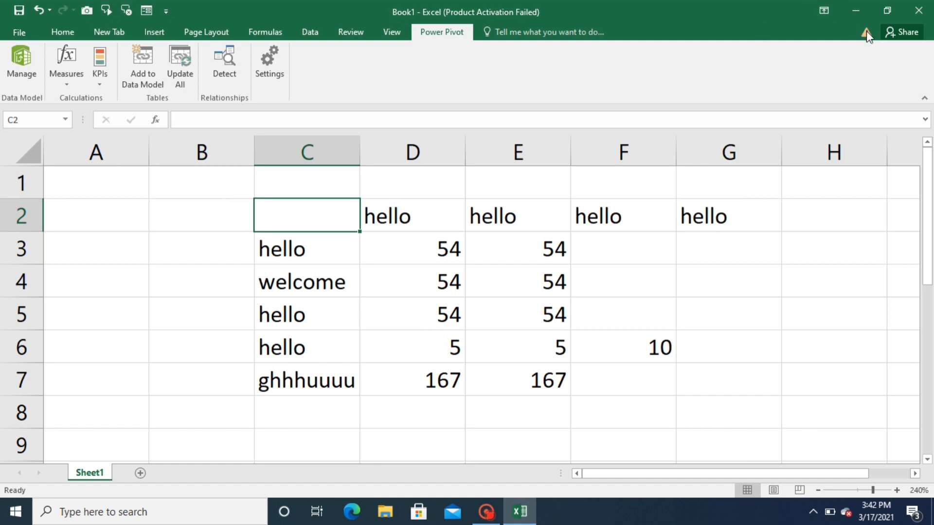
- Restore the workbook window to its smaller size and maximize it again
{"action": "left_click", "coordinate": [895, 11]}
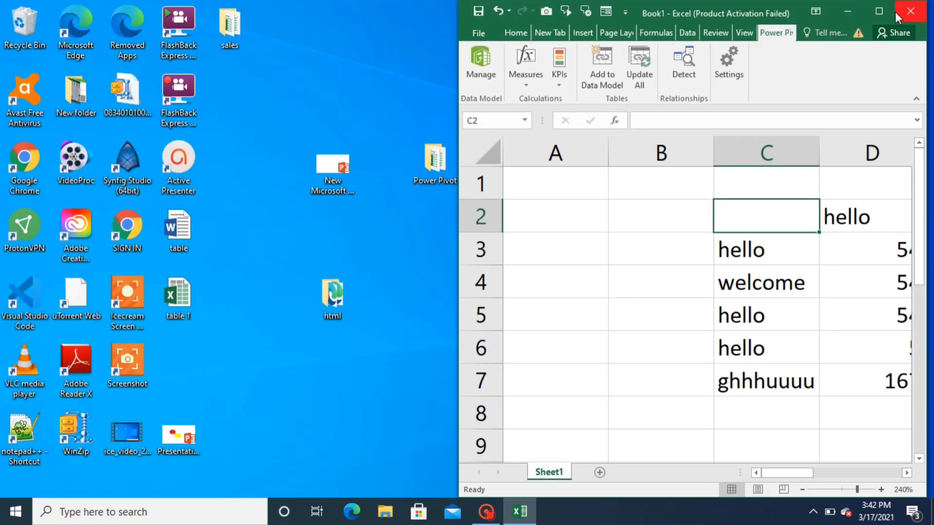
{"action": "left_click", "coordinate": [881, 15]}
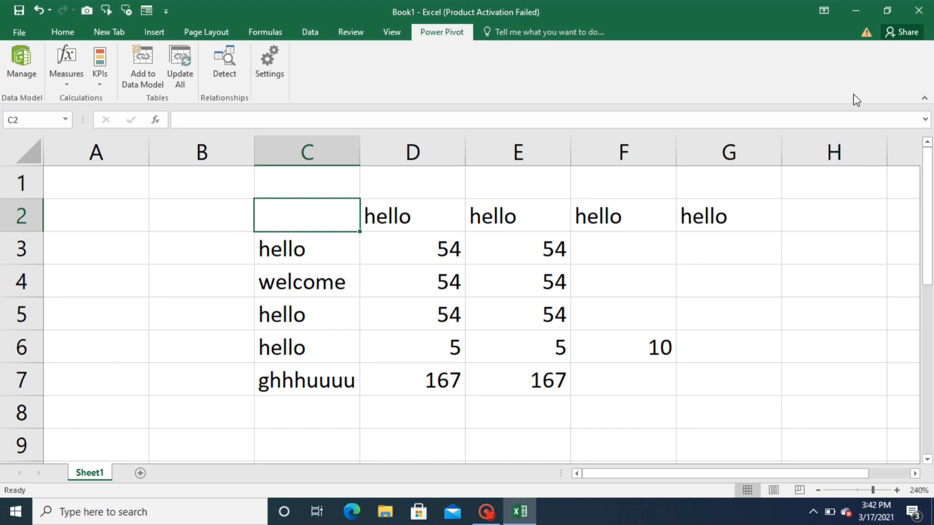
- Collapse the ribbon, show the Insert and Home commands temporarily, and pin the ribbon open with the Home commands
{"action": "left_click", "coordinate": [924, 99]}
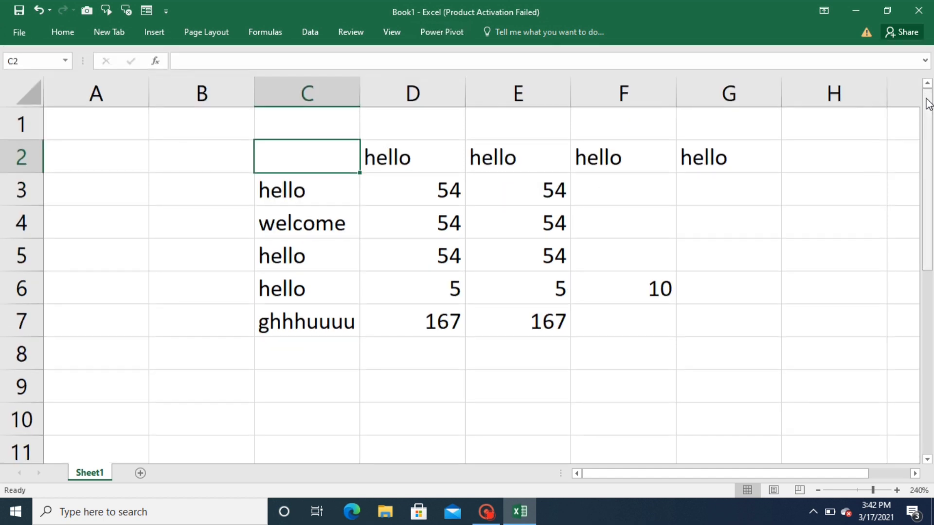
{"action": "left_click", "coordinate": [155, 32]}
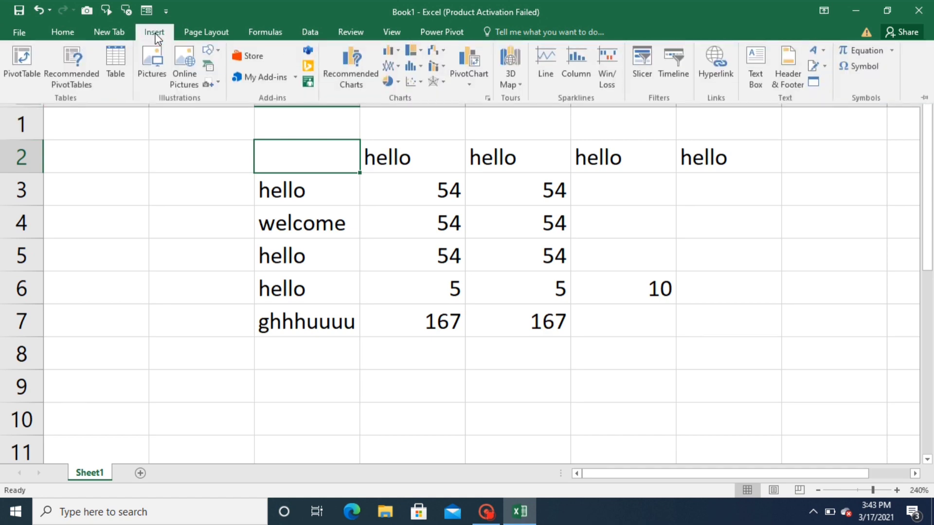
{"action": "left_click", "coordinate": [201, 253]}
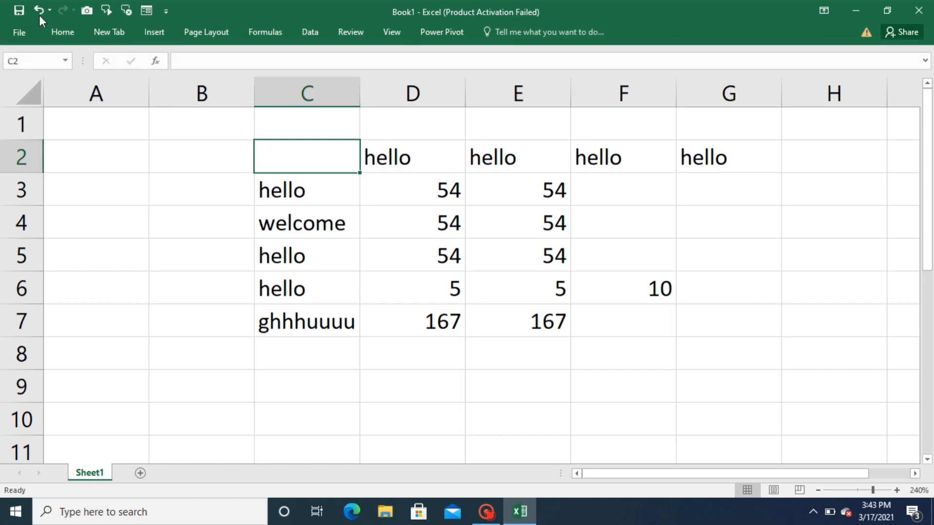
{"action": "left_click", "coordinate": [67, 33]}
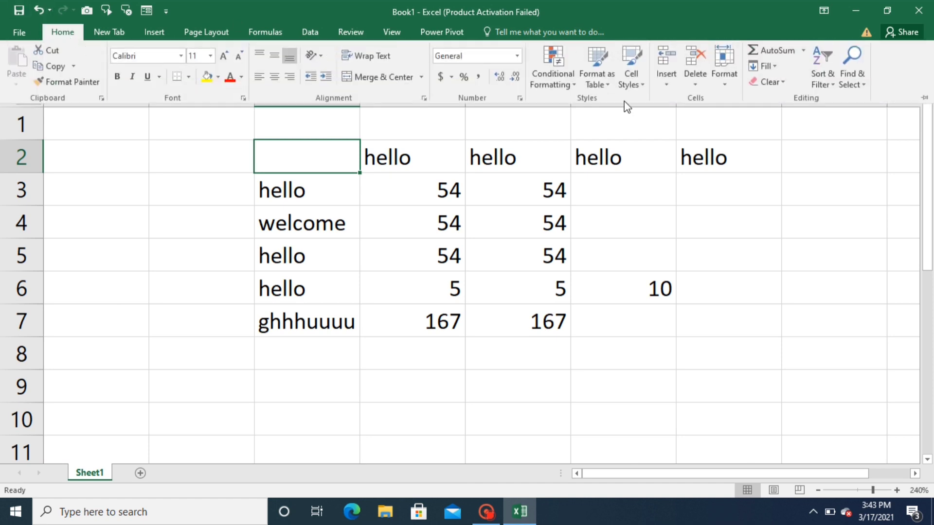
{"action": "left_click", "coordinate": [927, 99]}
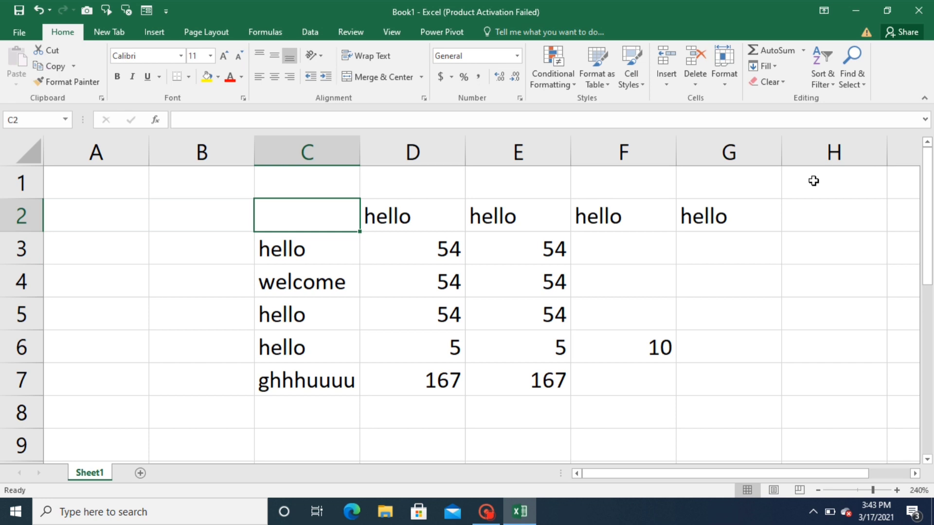
- Select cell E3 to inspect its formula, and move the selection to the empty cell F4
{"action": "left_click", "coordinate": [522, 237]}
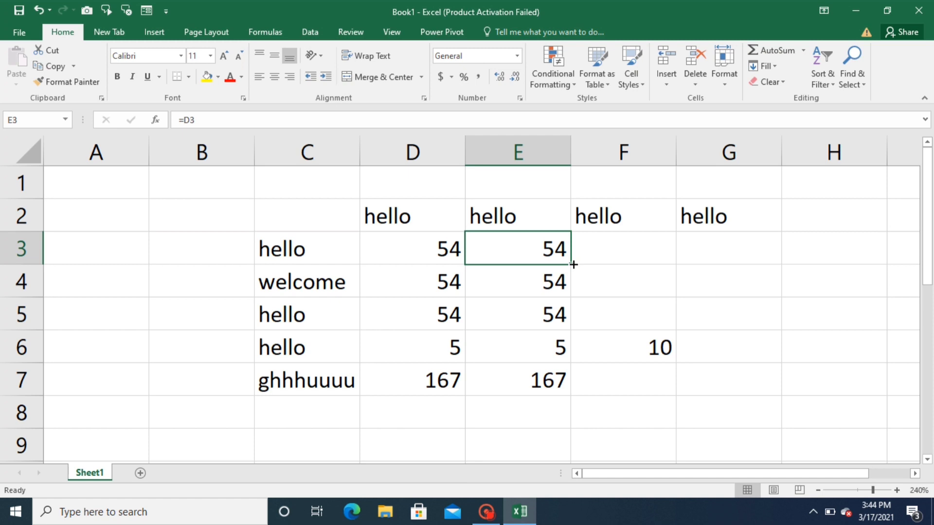
{"action": "left_click", "coordinate": [671, 274]}
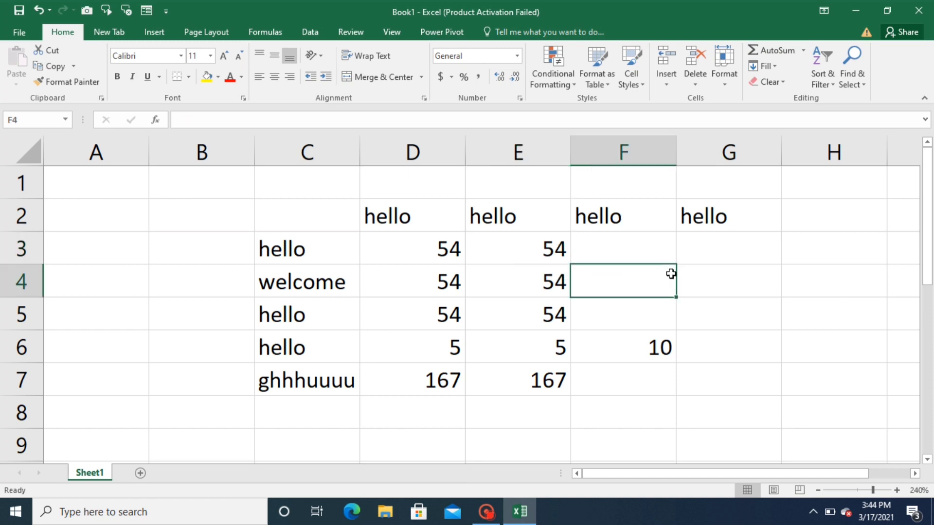